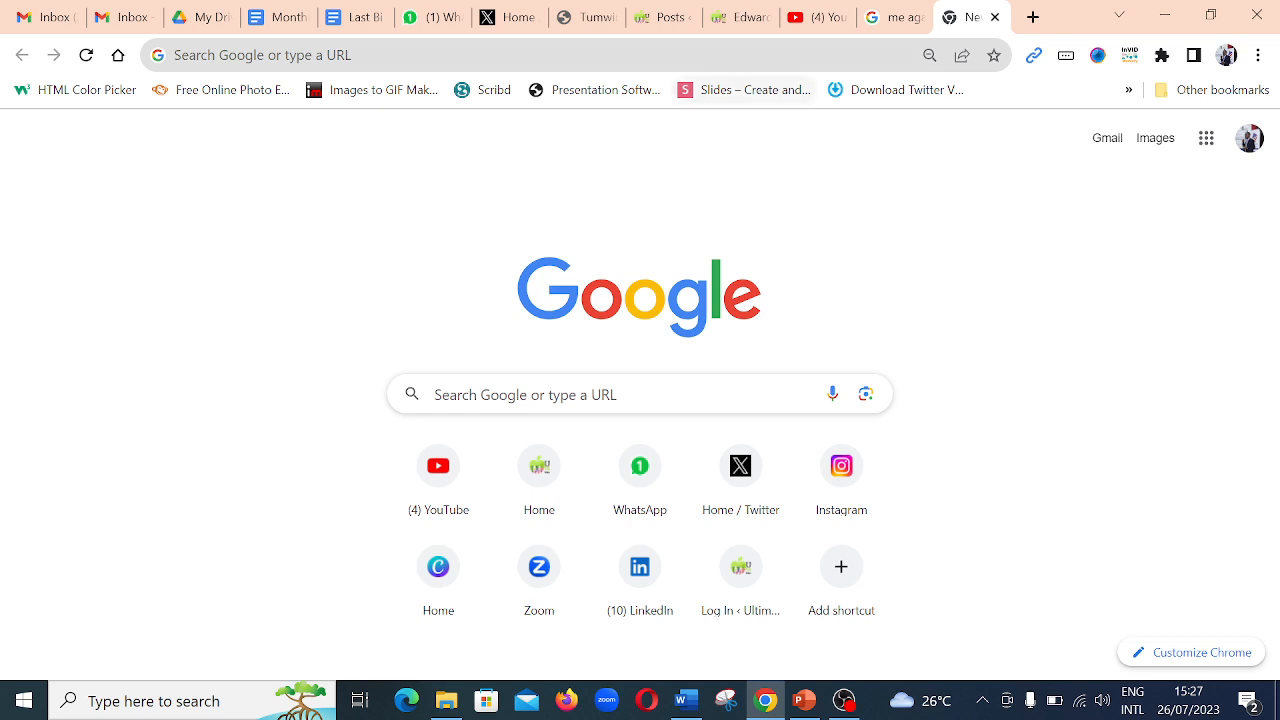
- Search Google for "did studio" and open the Studio D-ID site from the results
left_click(700, 55)
type("di")
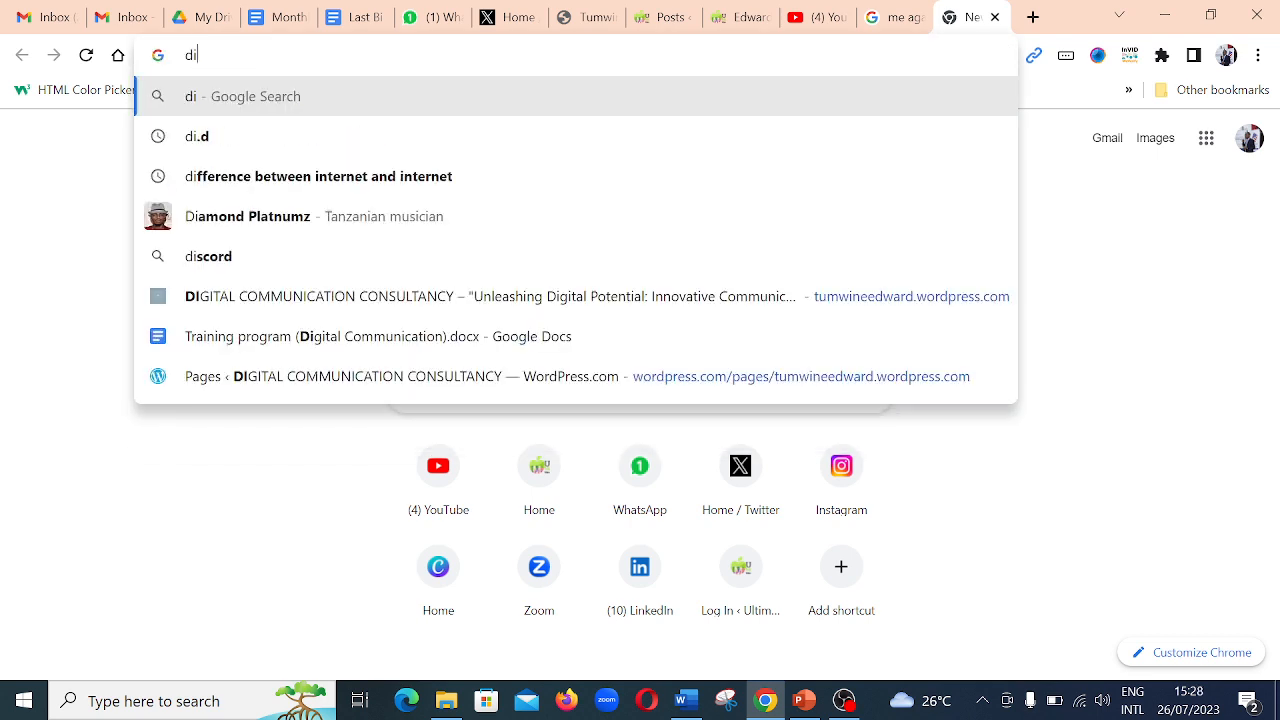
type("d st")
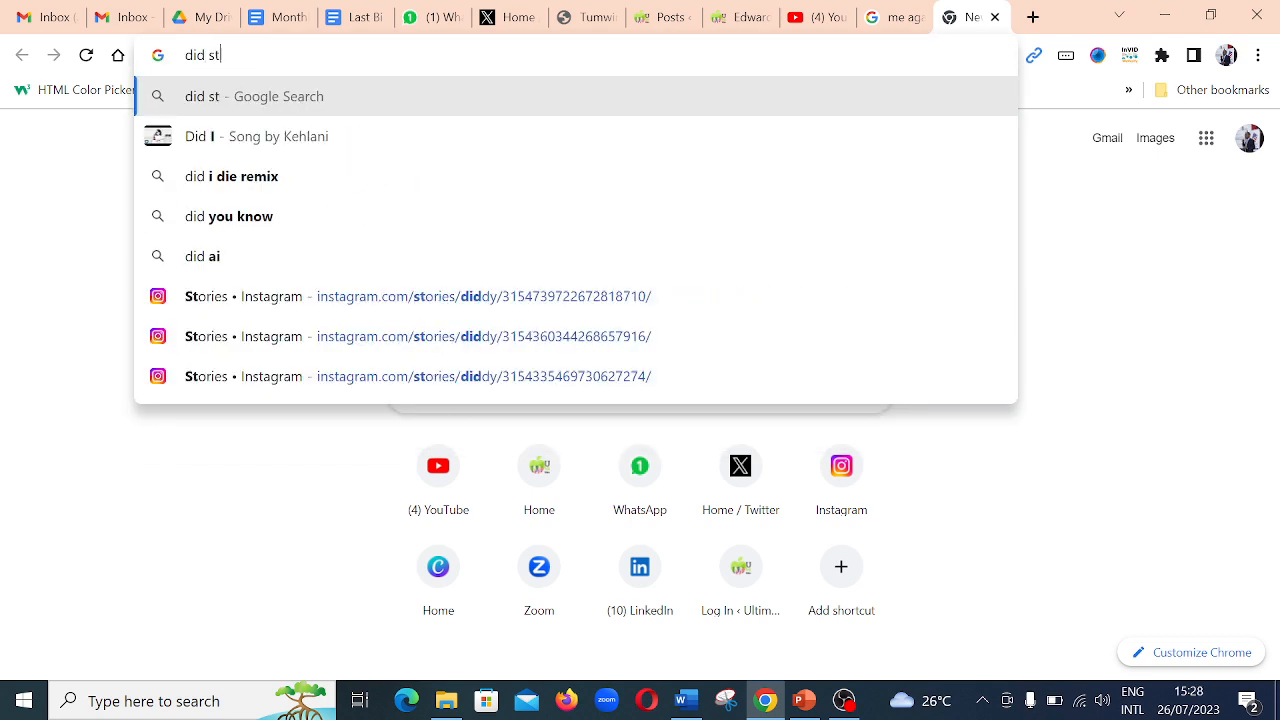
type("udio")
key("Return")
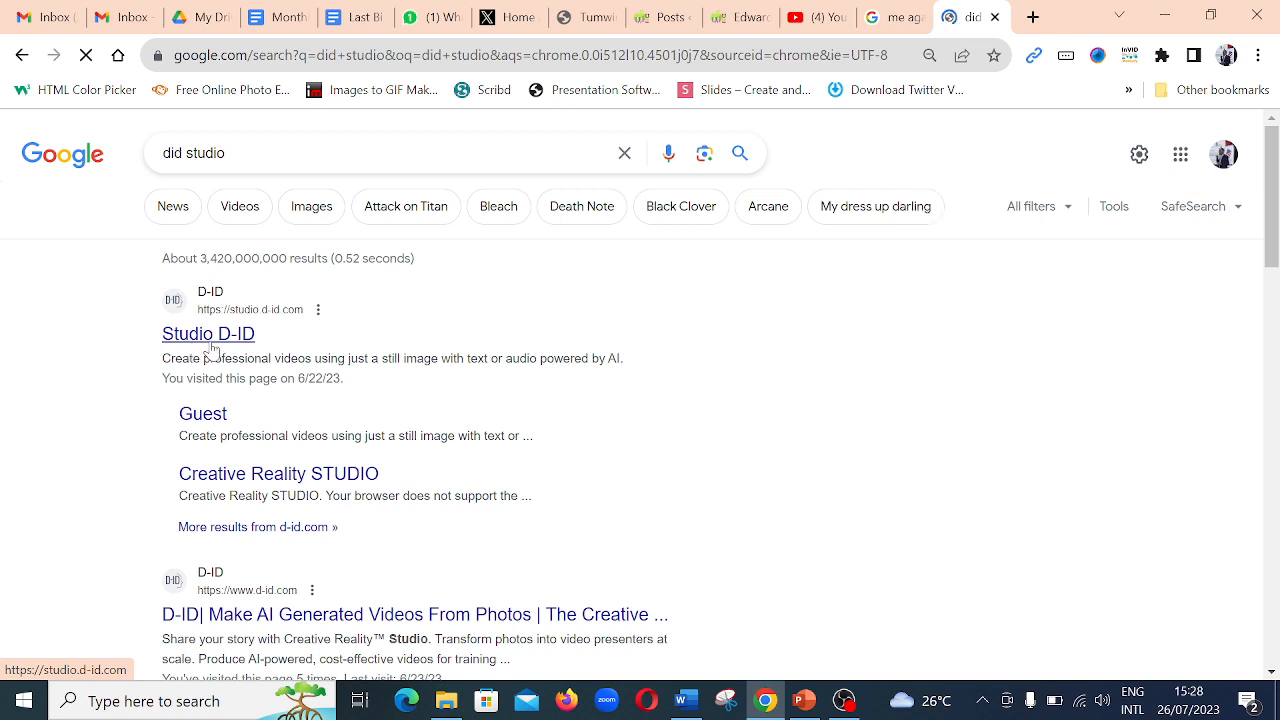
left_click(212, 346)
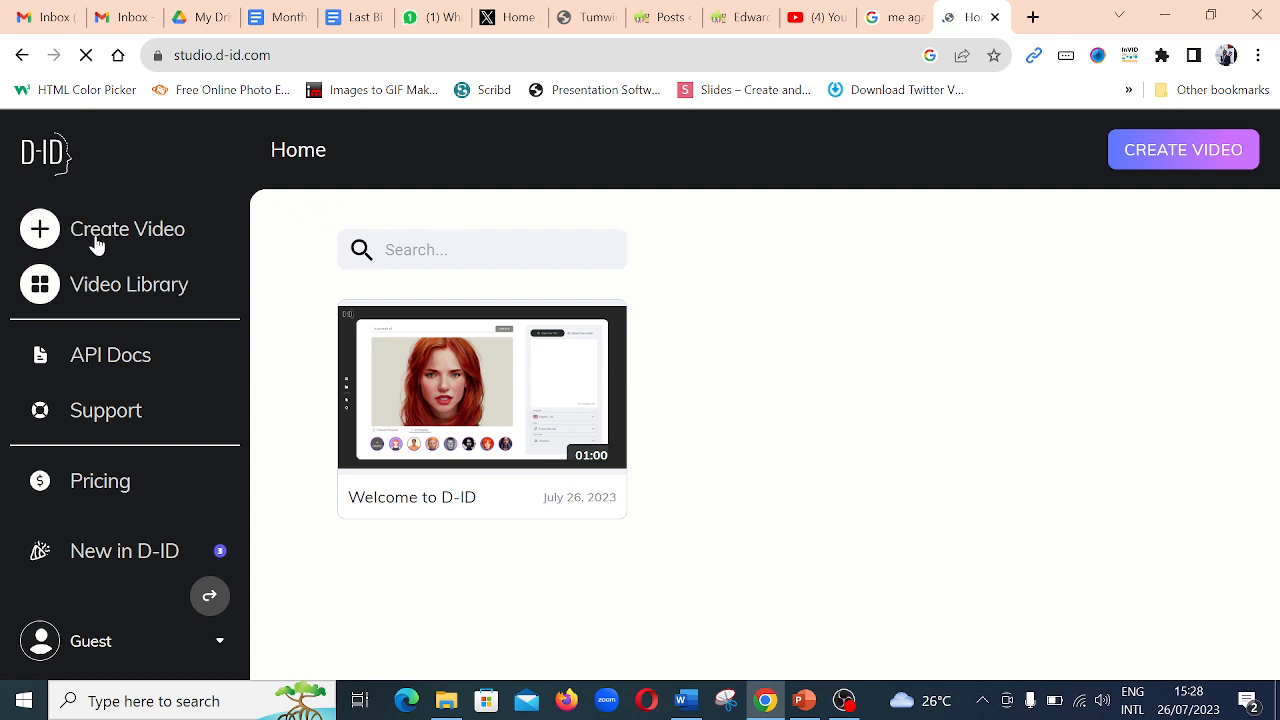
- Start creating a video as a guest and request to add a custom presenter photo
left_click(43, 230)
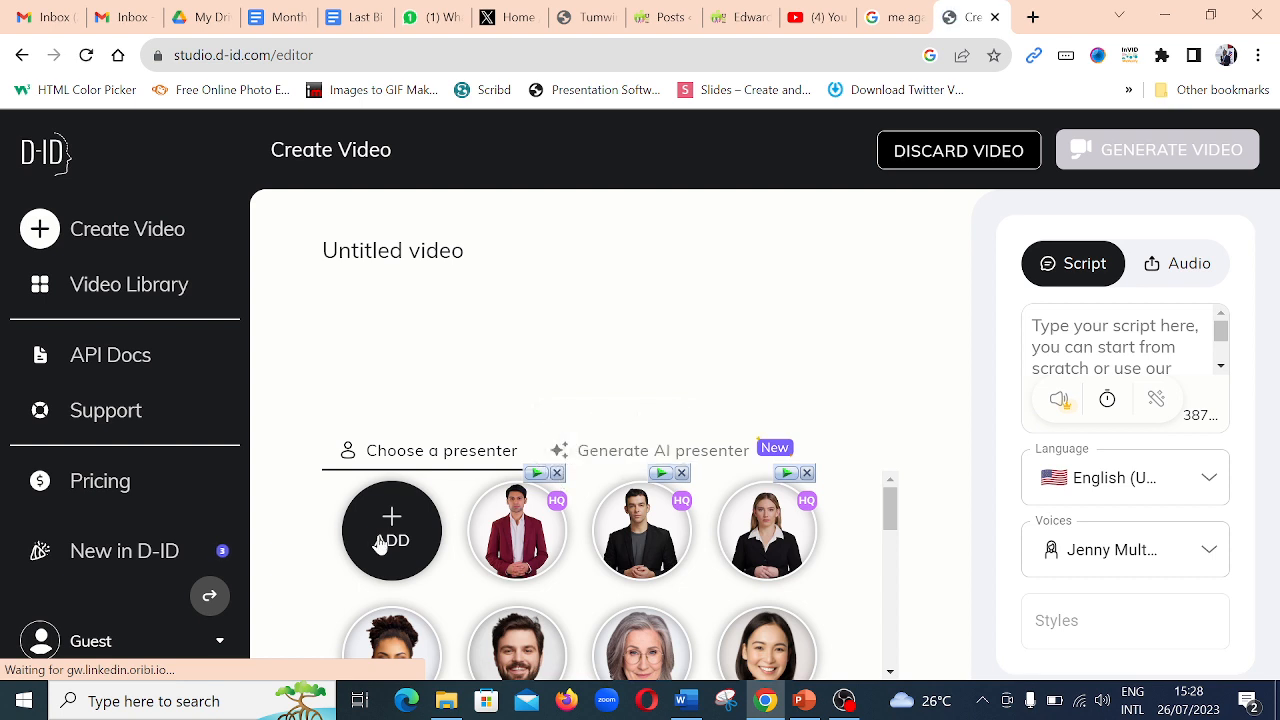
mouse_move(381, 543)
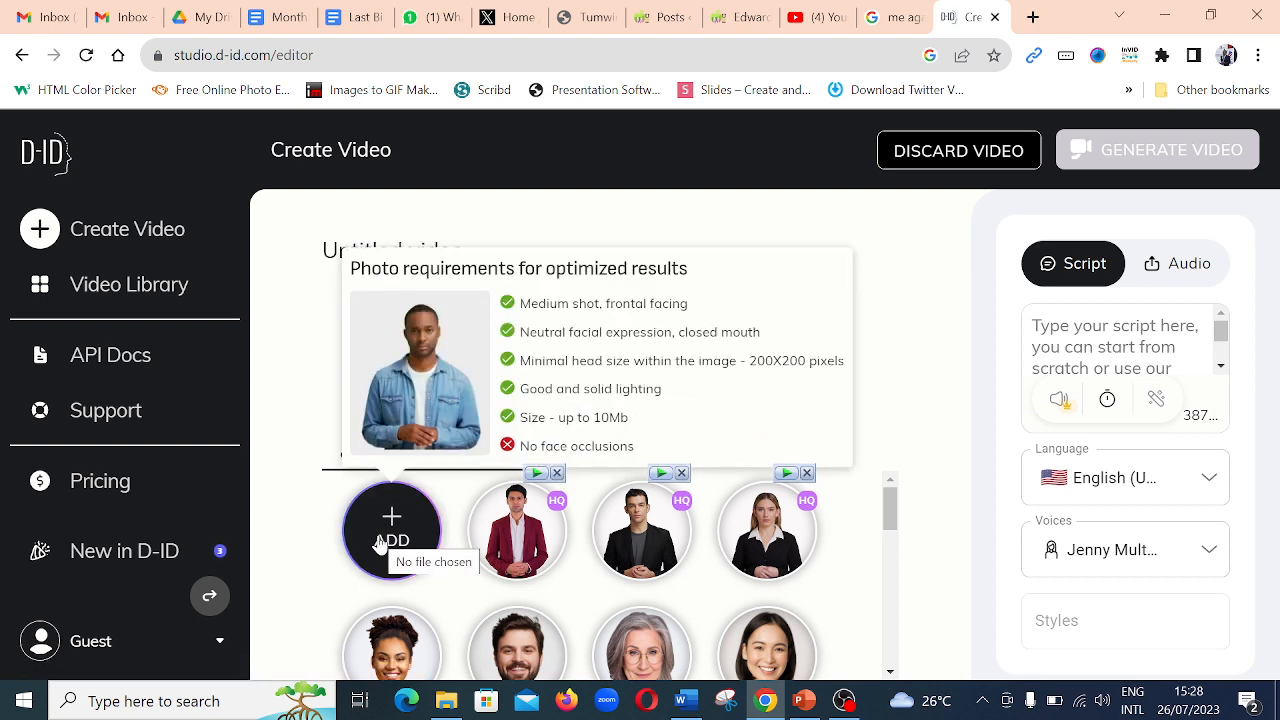
left_click(386, 540)
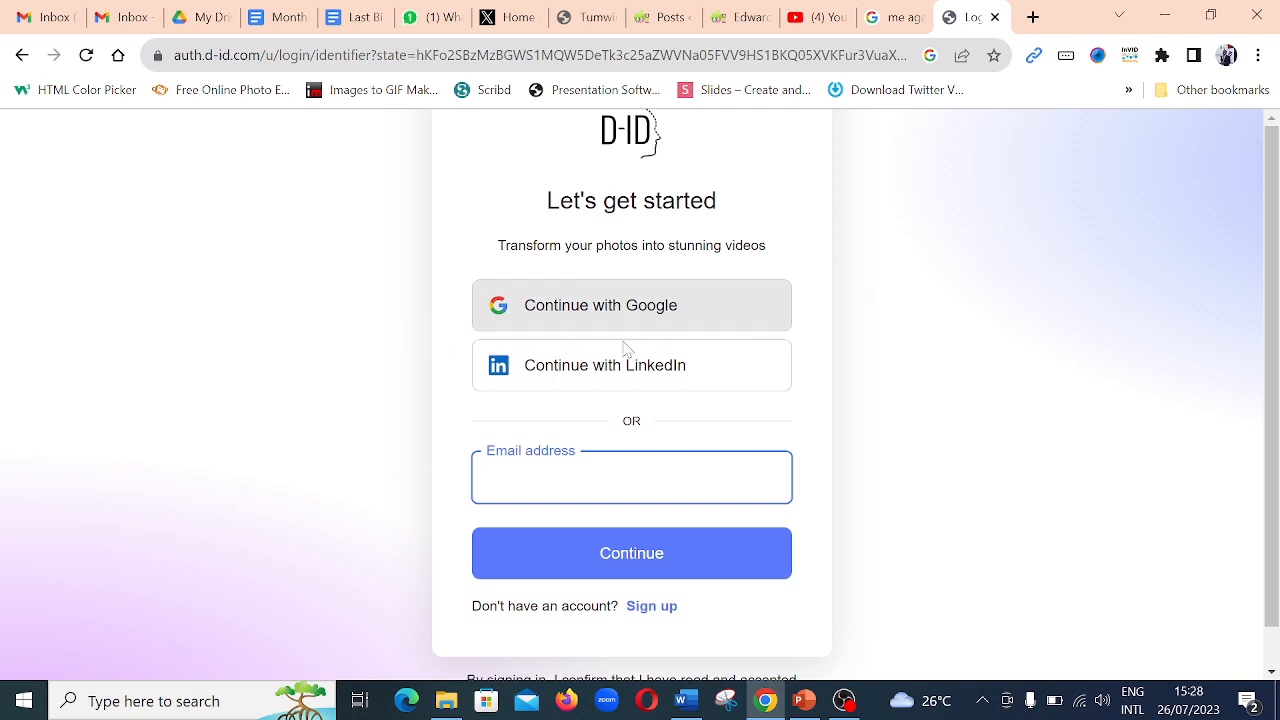
- Continue to D-ID with Google sign-in, choosing the last of the saved accounts
key("Return")
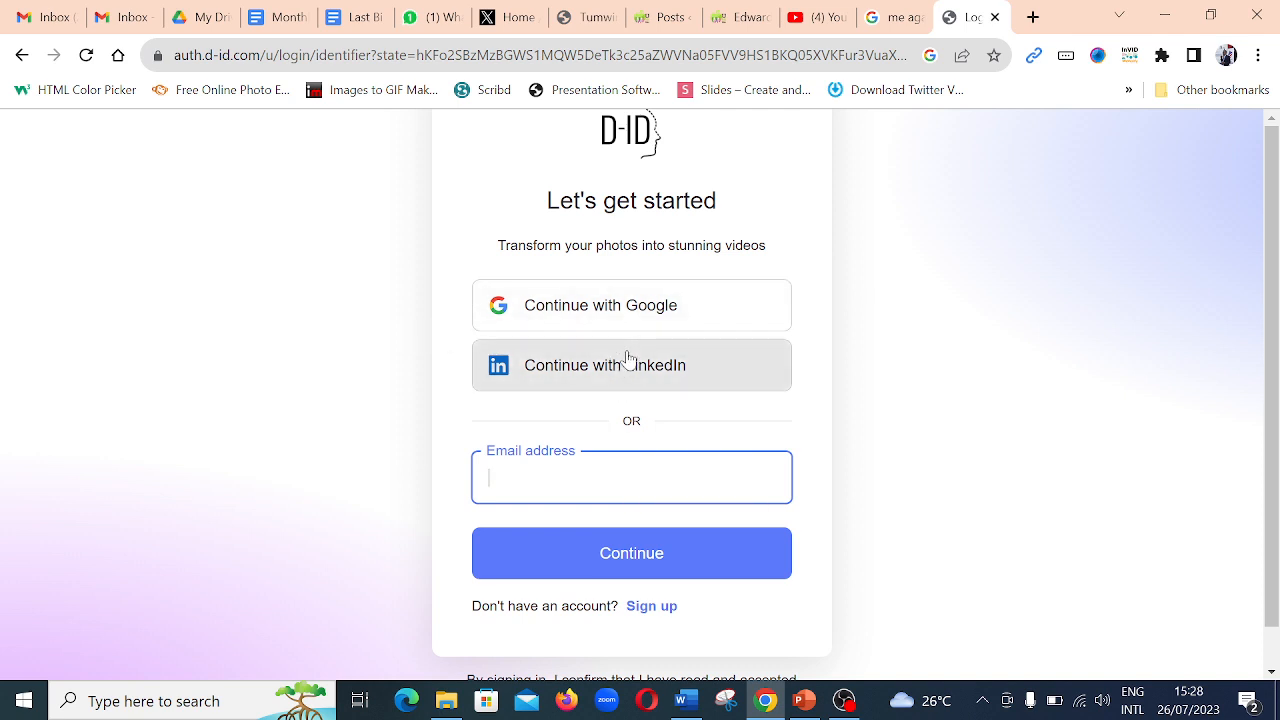
left_click(662, 308)
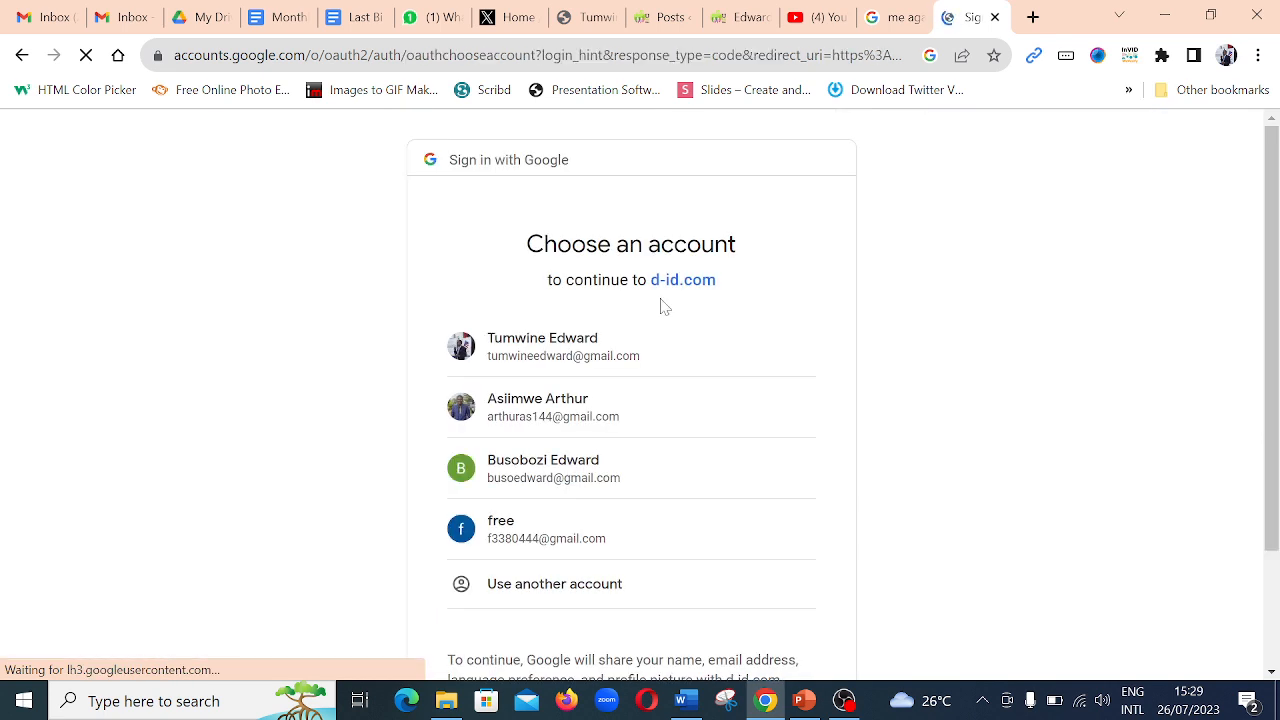
left_click(583, 538)
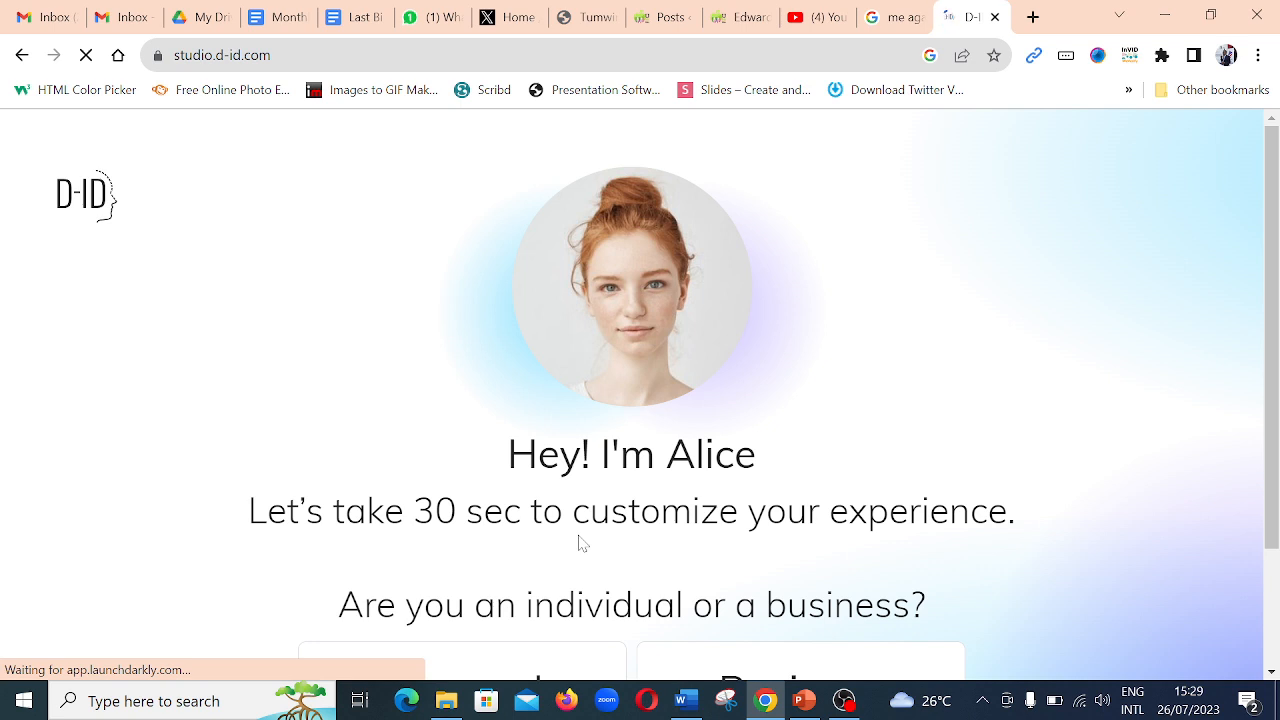
- Complete the onboarding questions with Personal as the usage type and Training as the kind of videos
scroll(694, 488, "down", 2)
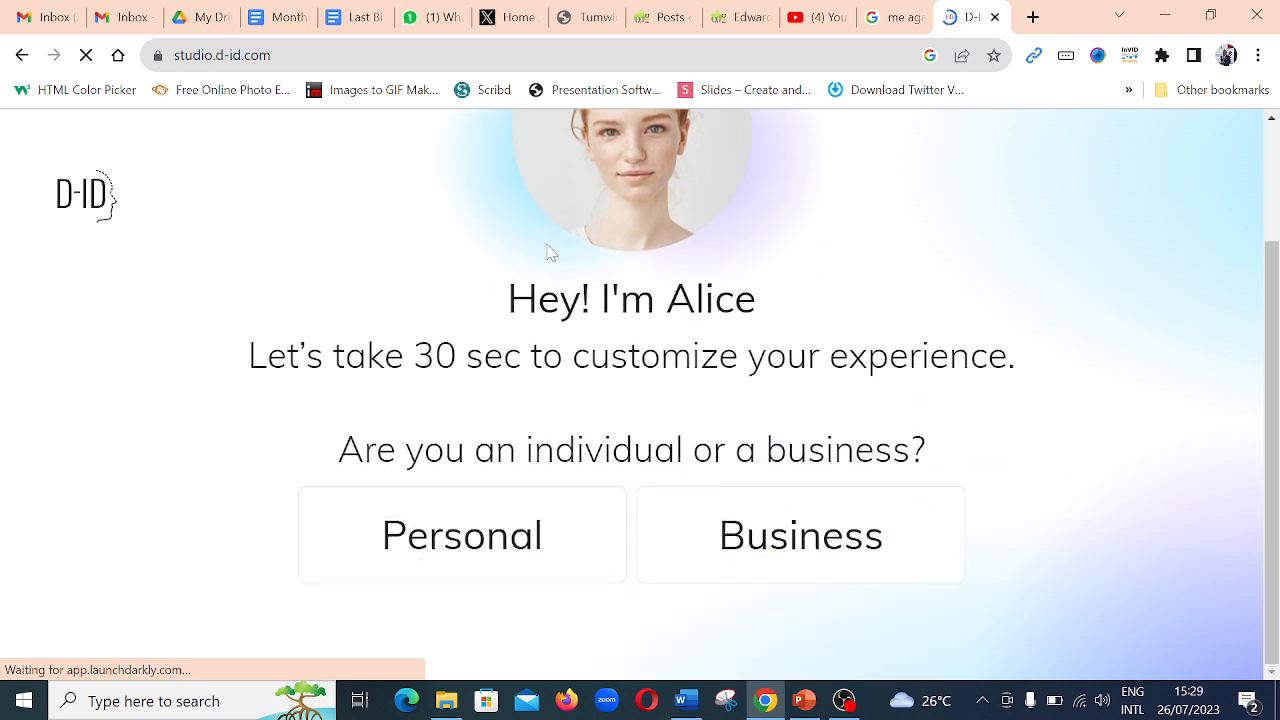
scroll(536, 247, "up", 1)
scroll(536, 251, "down", 1)
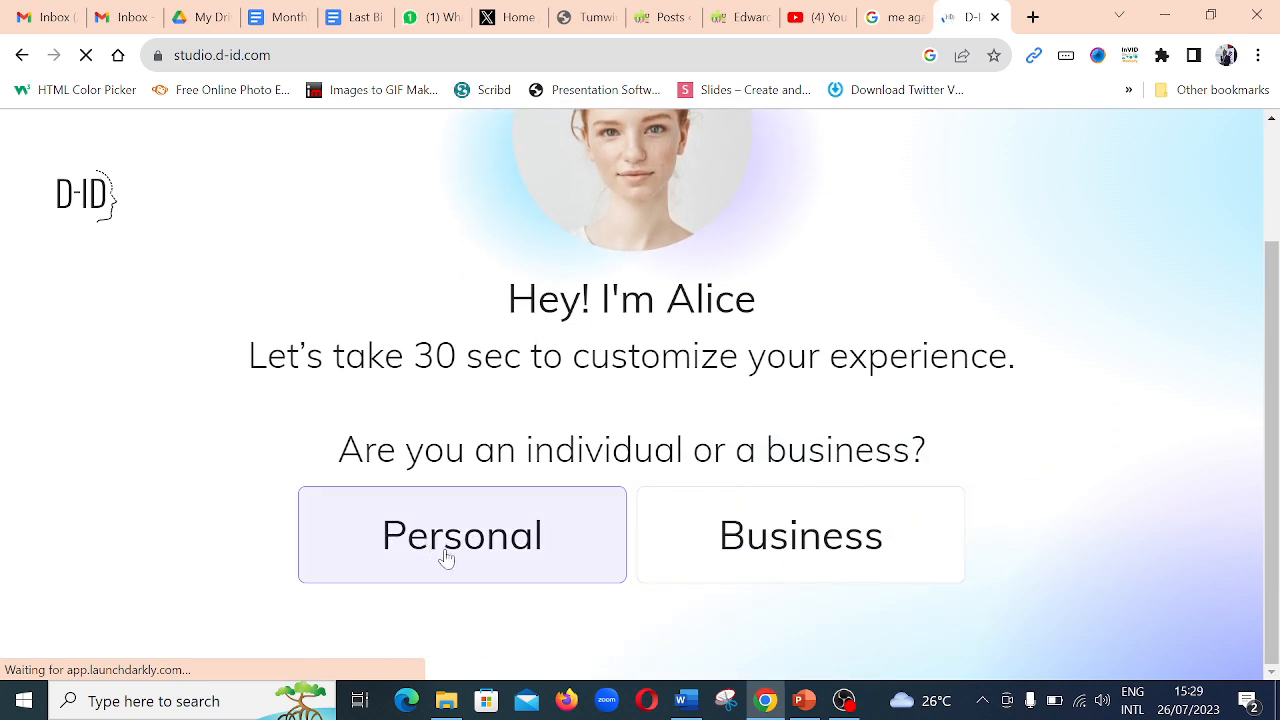
left_click(467, 550)
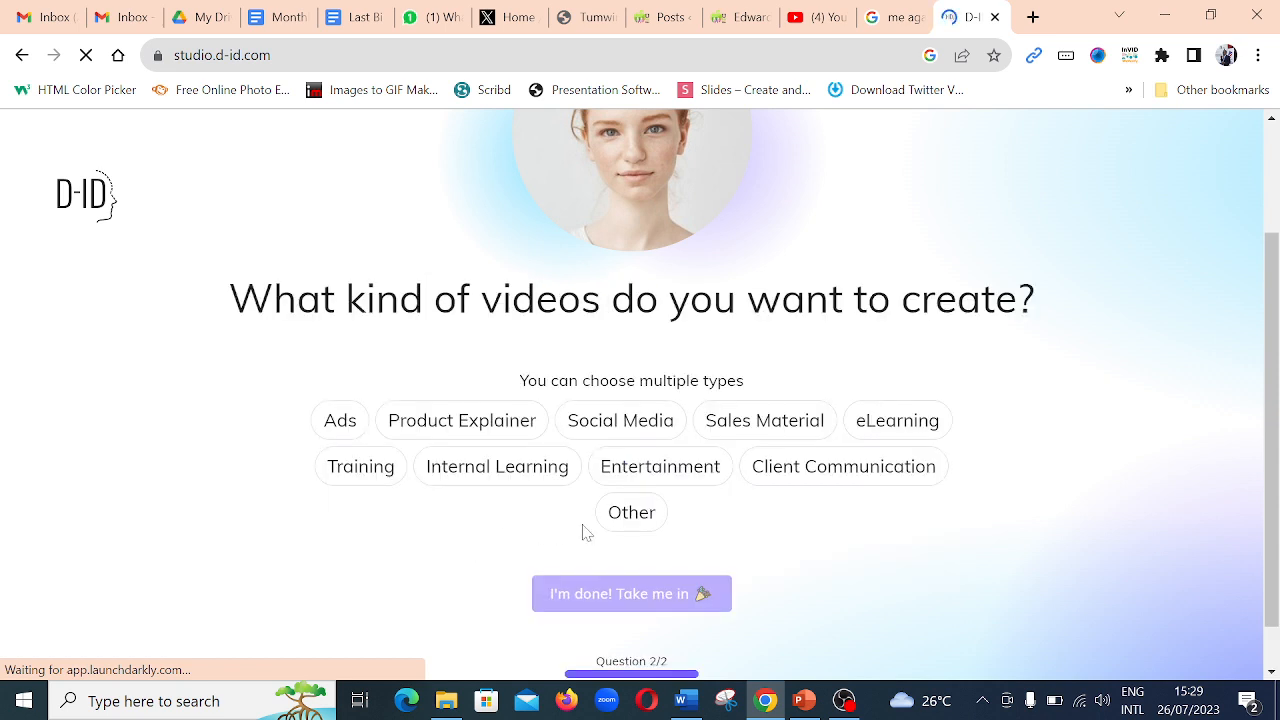
scroll(940, 535, "down", 1)
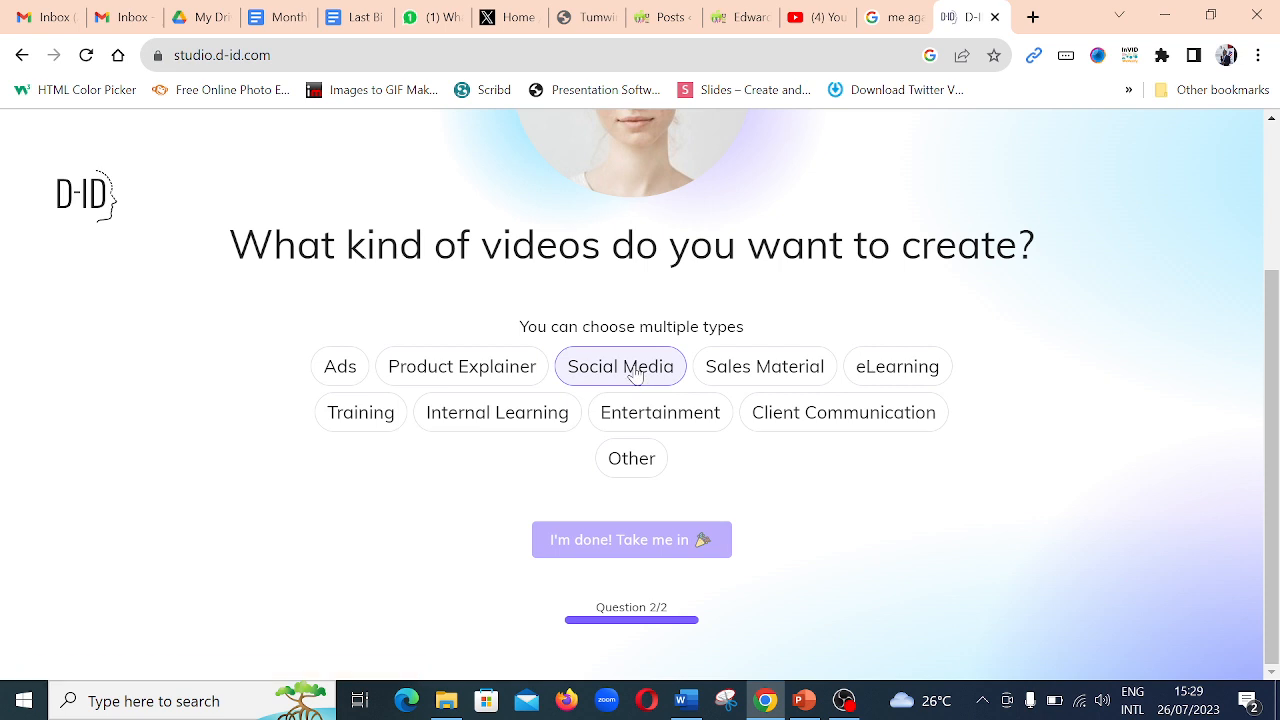
left_click(382, 413)
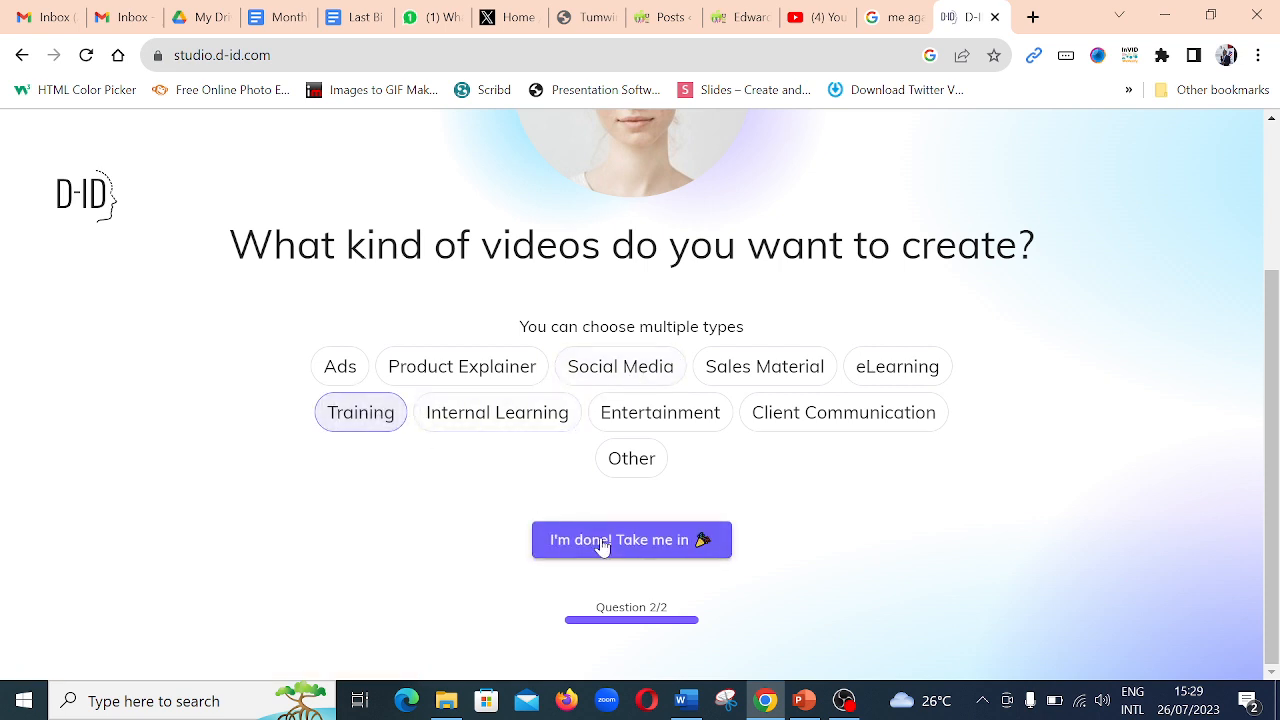
left_click(609, 552)
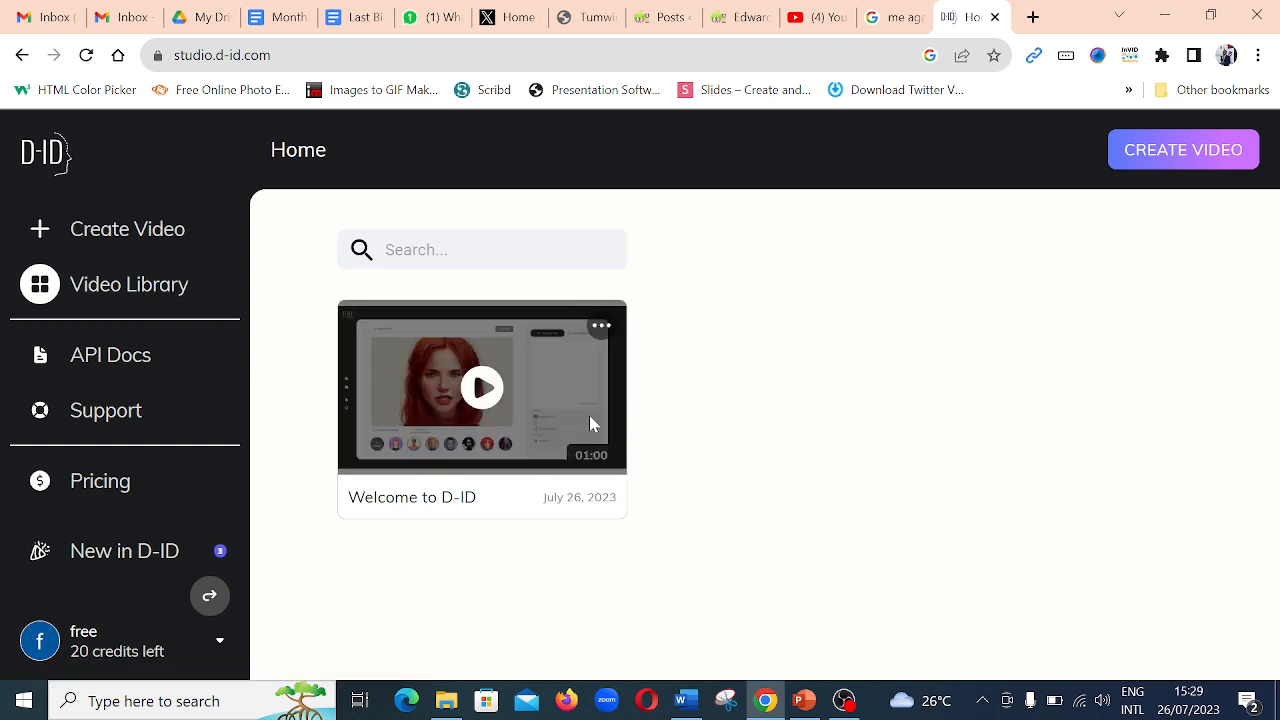
- Start a new video and upload the "Create avatar" image from the AI session folder as its presenter
left_click(40, 230)
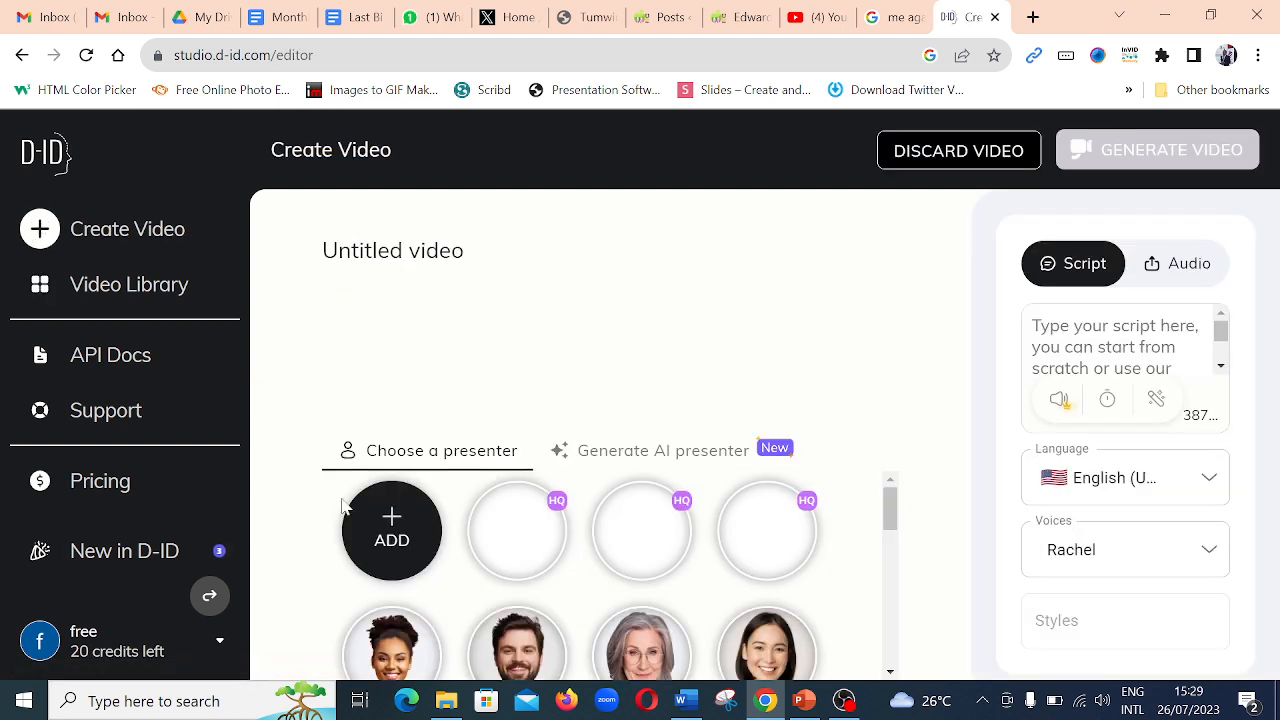
left_click(396, 523)
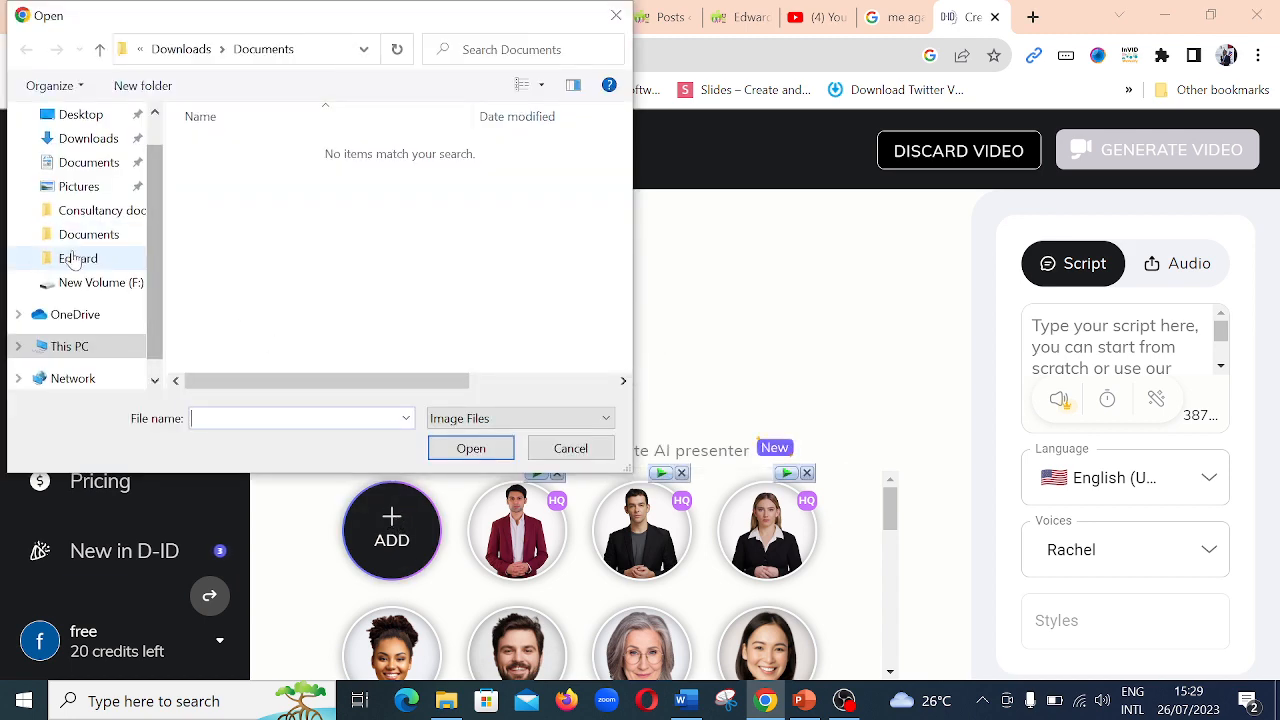
left_click(75, 262)
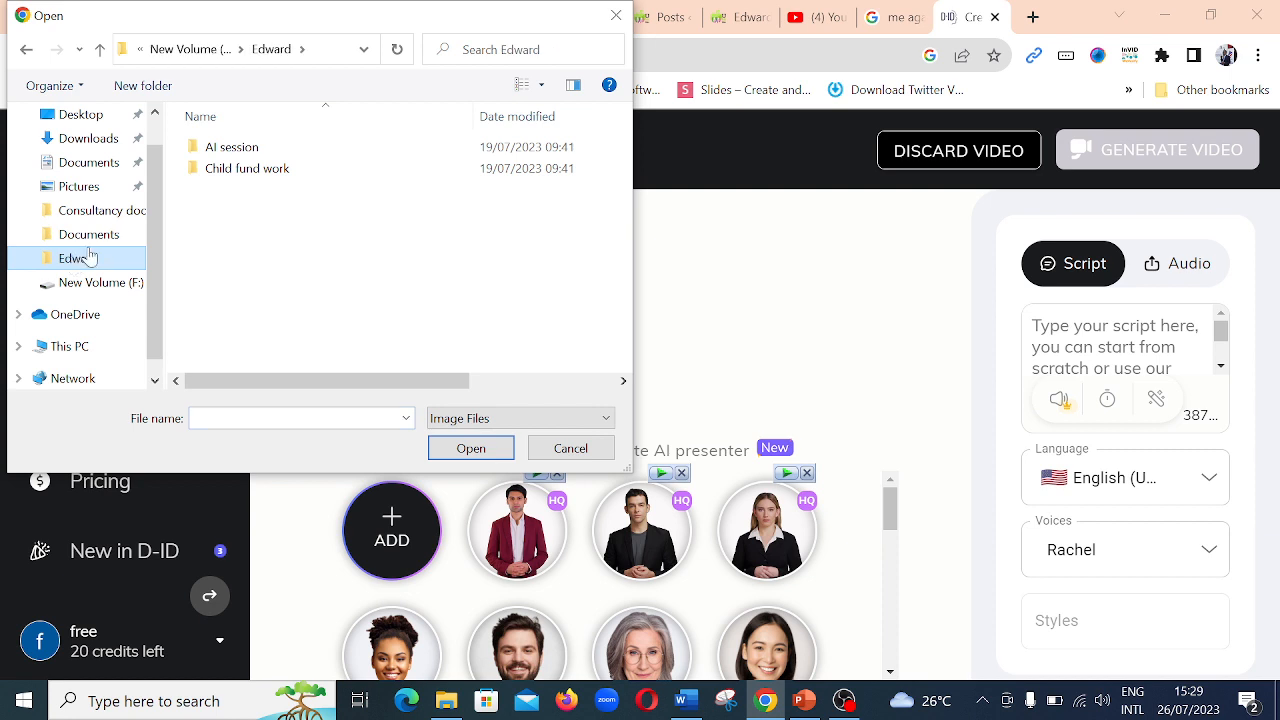
double_click(248, 156)
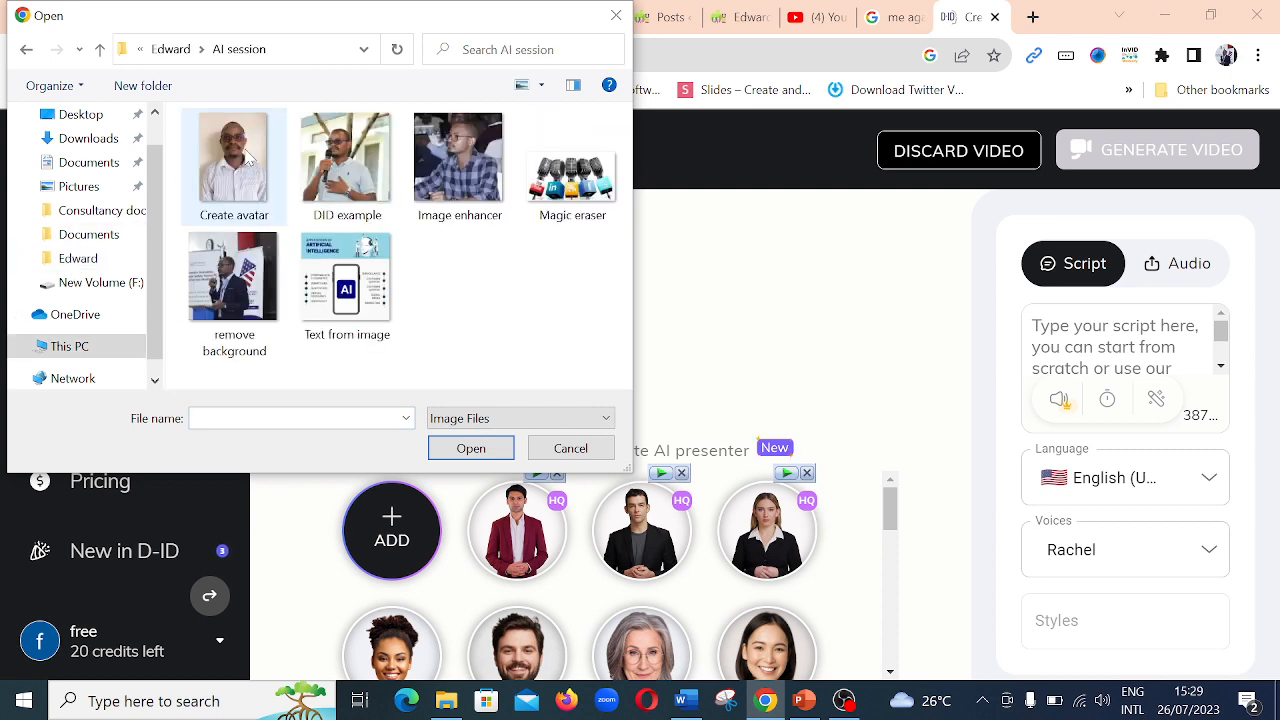
left_click(246, 166)
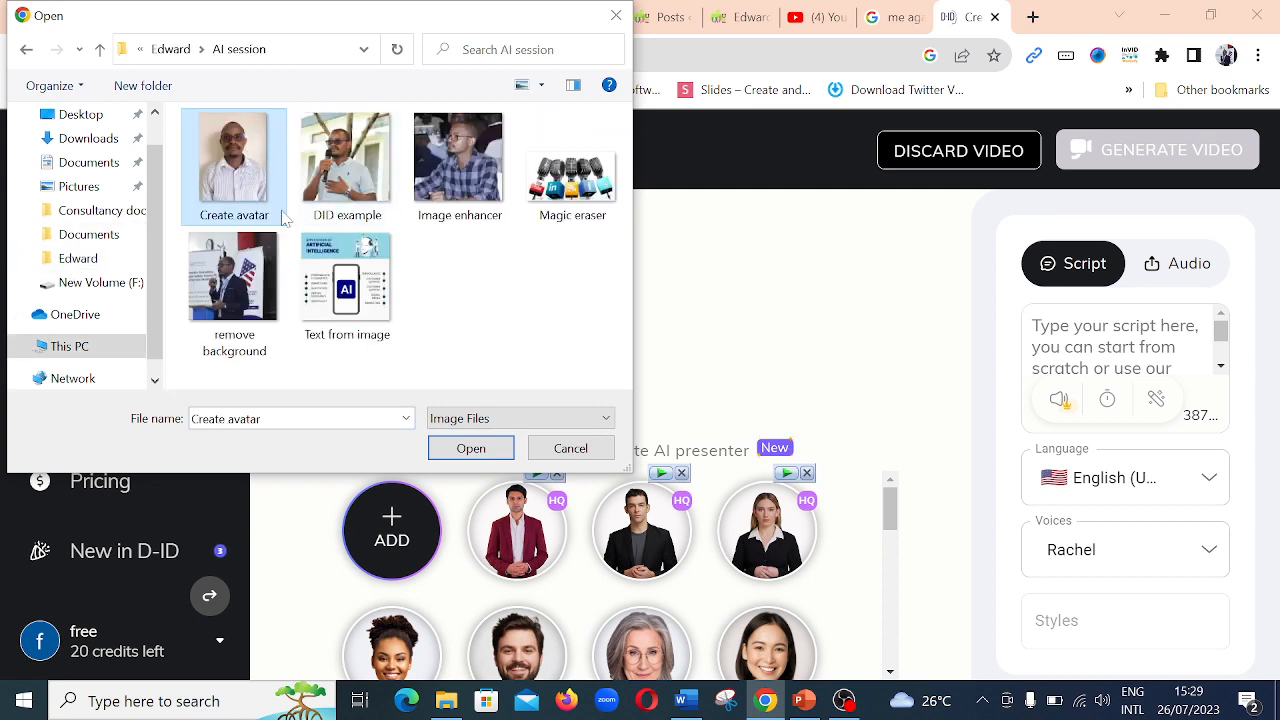
left_click(470, 449)
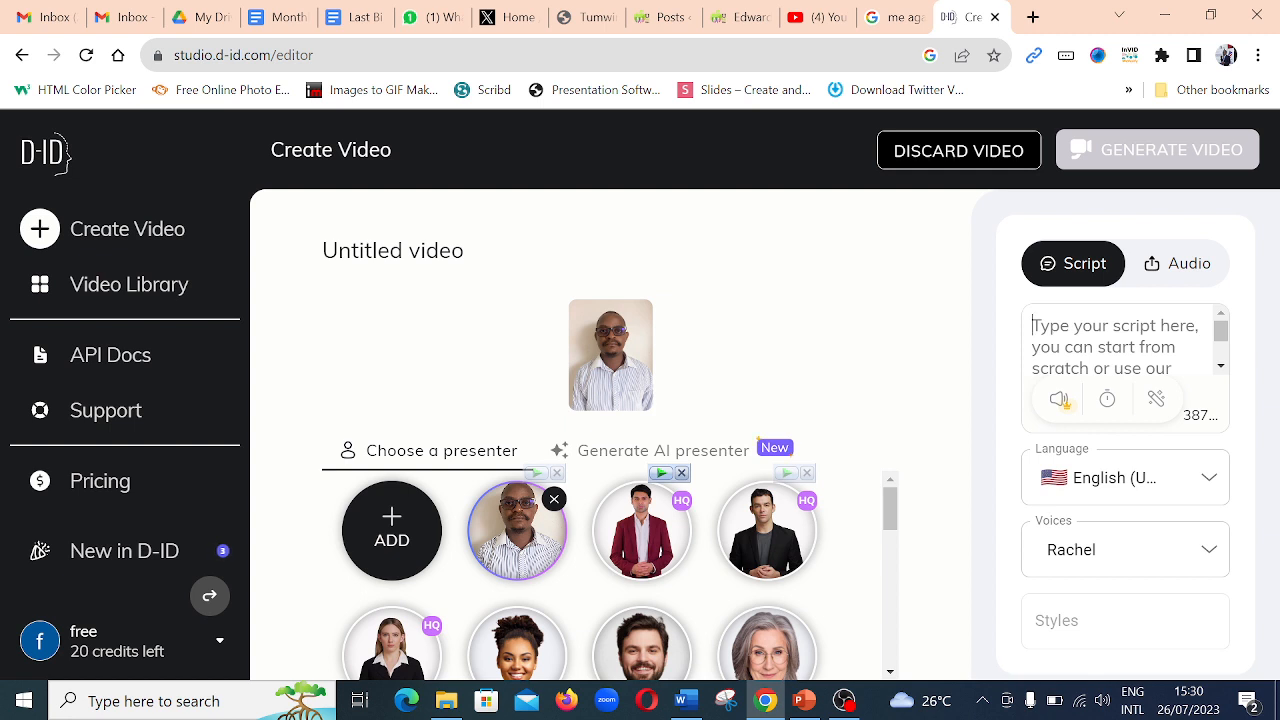
- Write the presenter's script as "Hello, it's a pleasure to meet you today."
type("Hello")
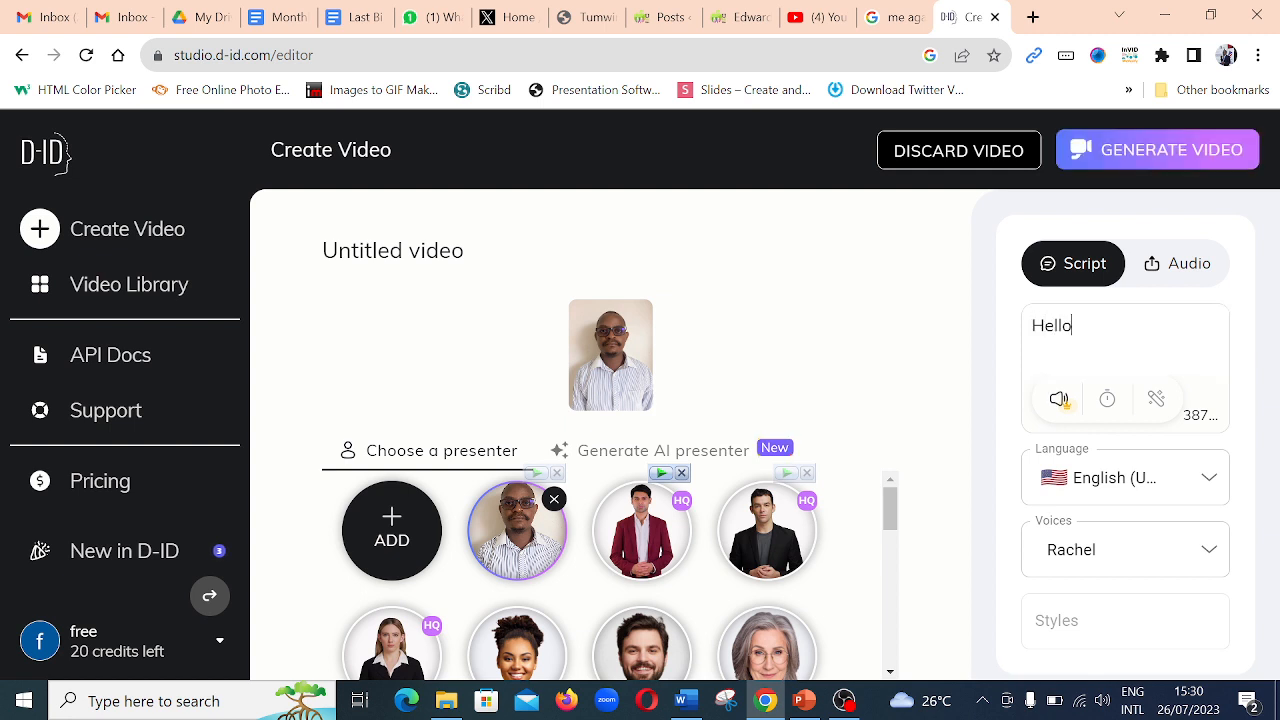
type(", ")
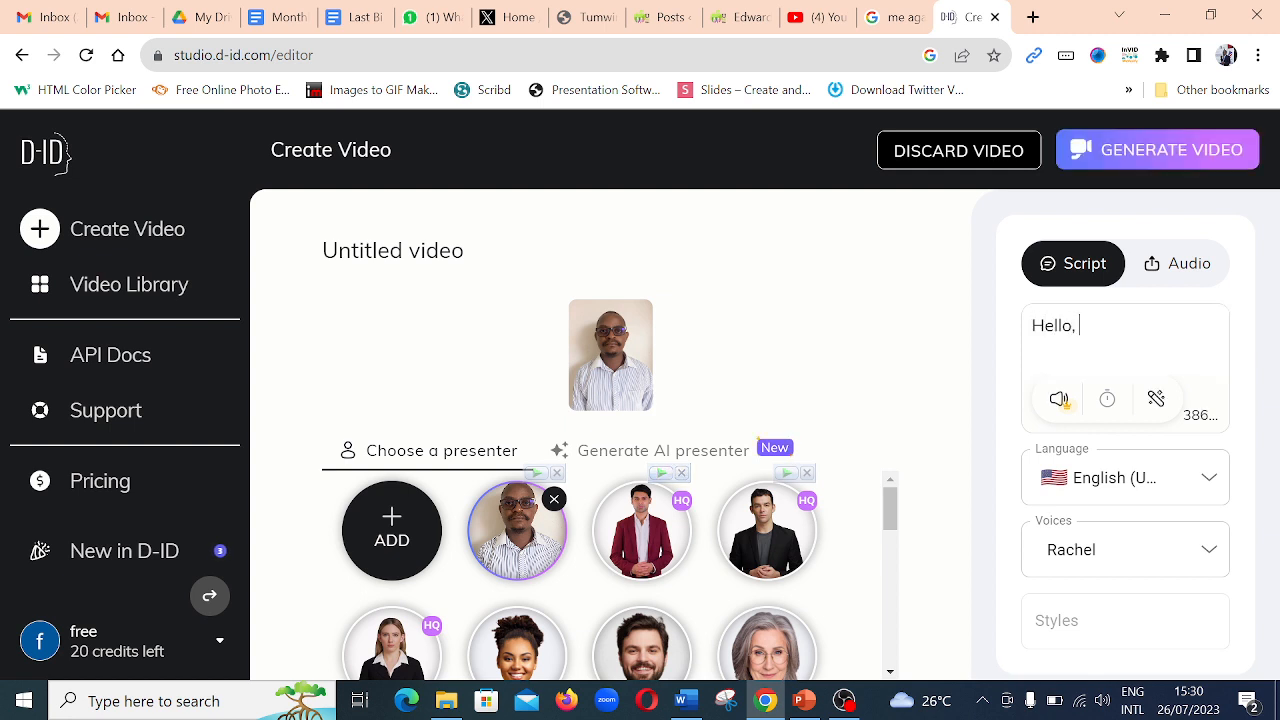
type("it's a pleasure to ")
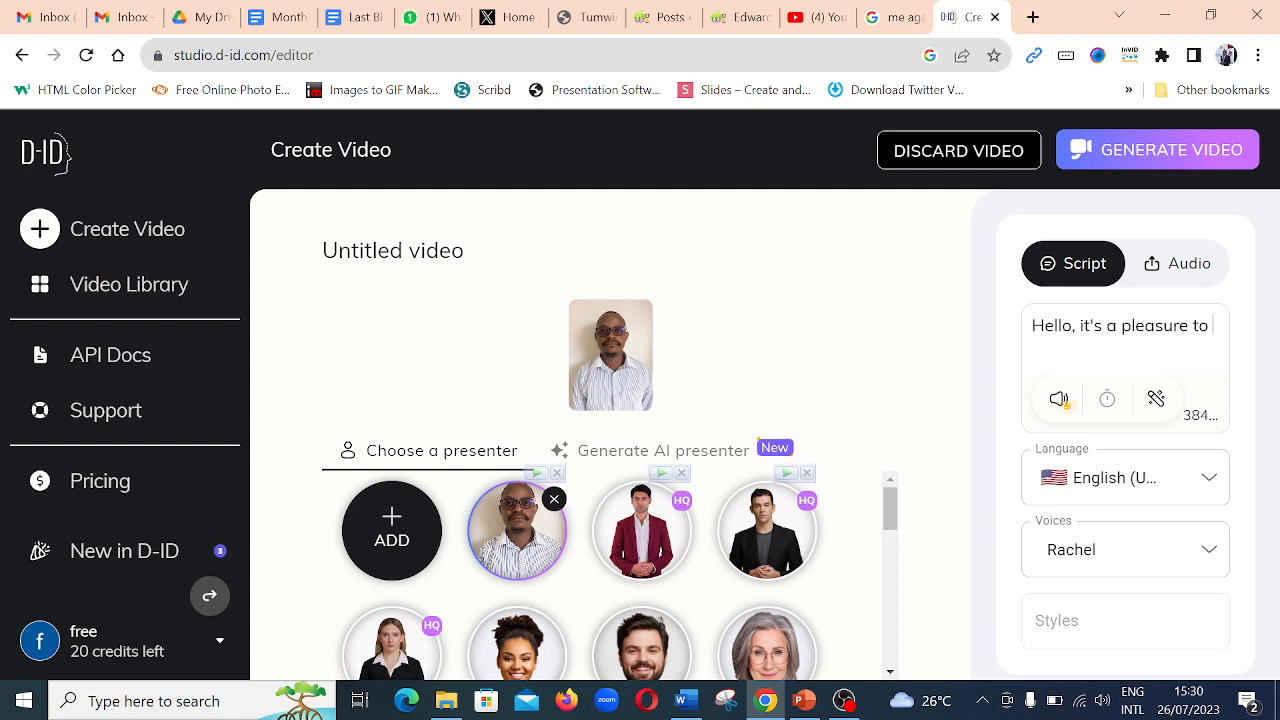
type("meet you today. ")
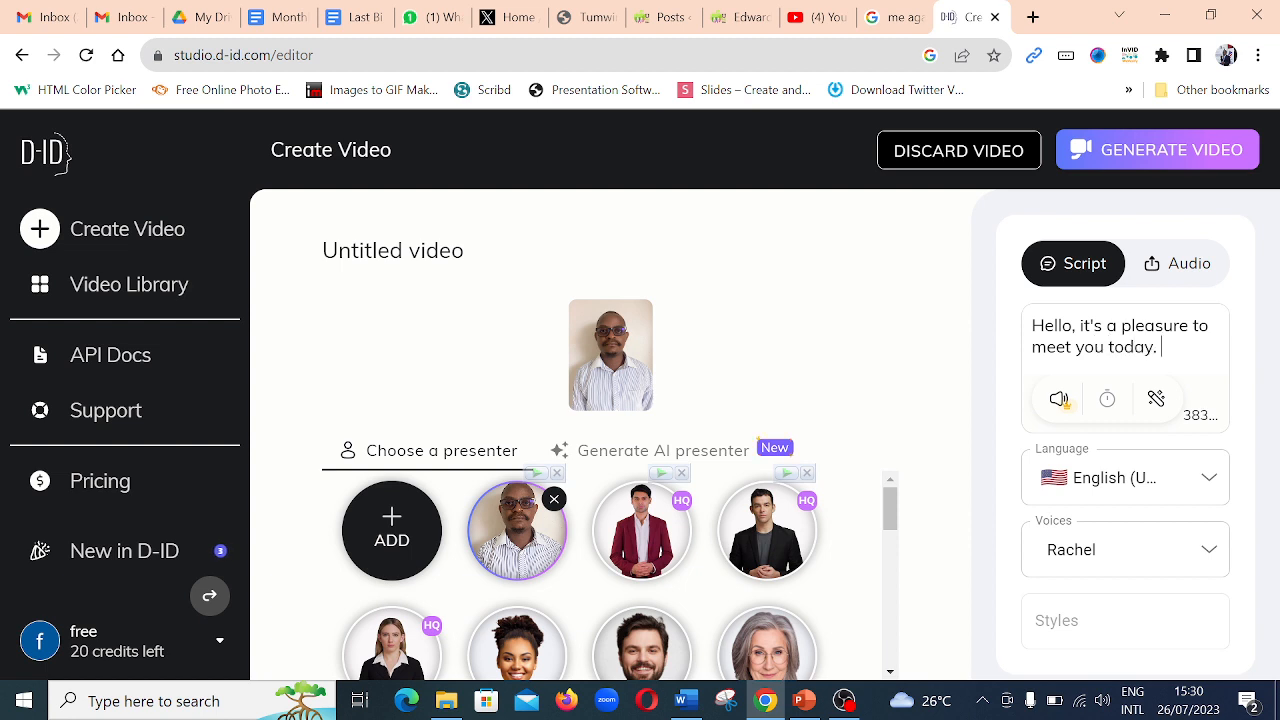
type("Looking for")
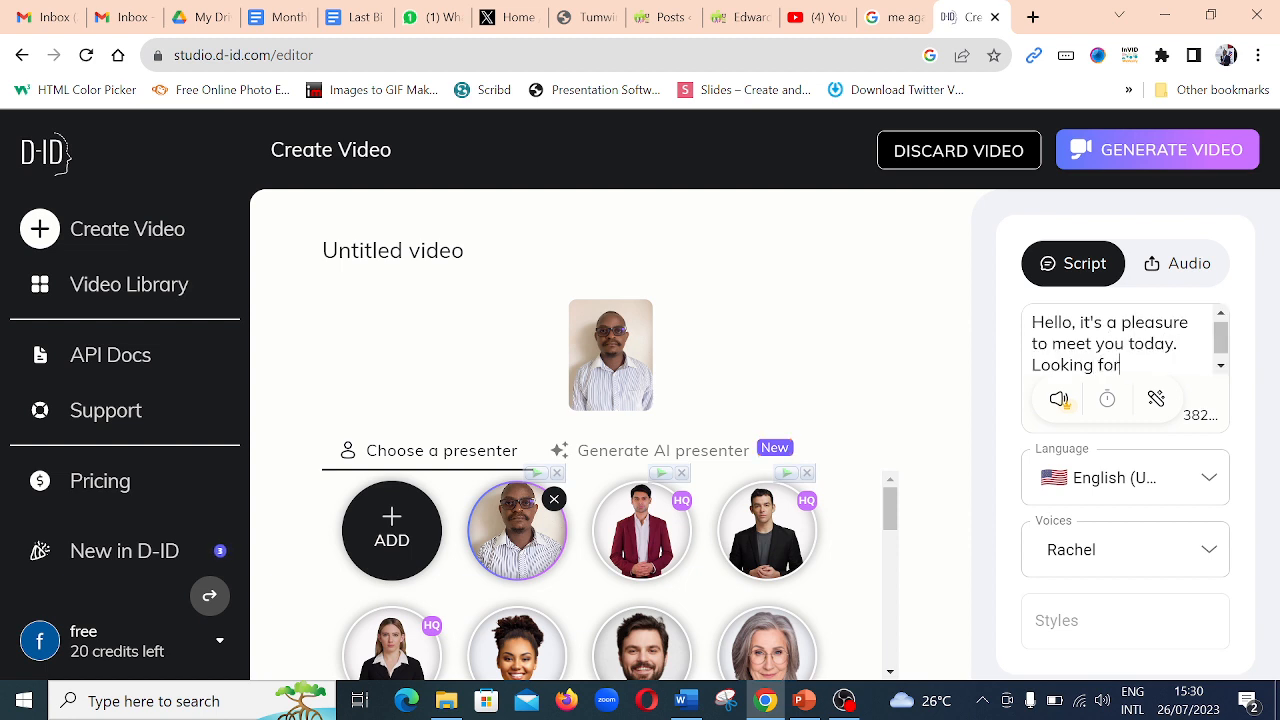
type("ward to ")
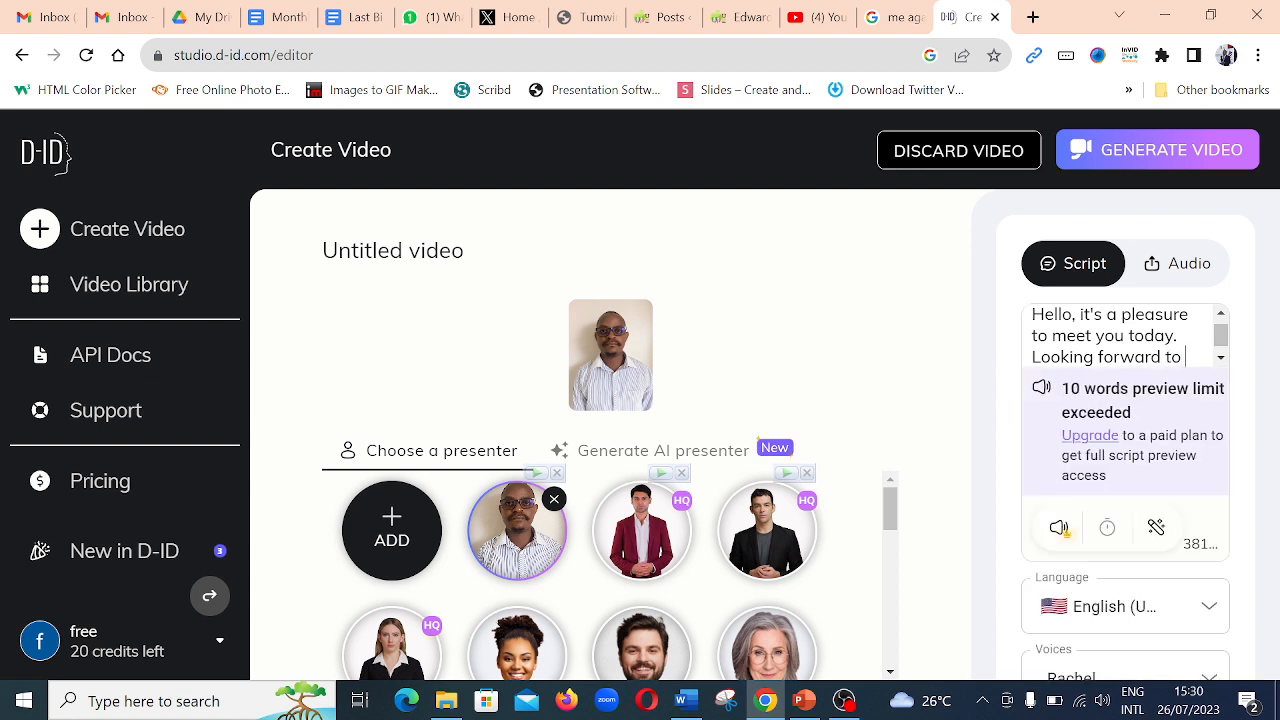
type("our engagemen")
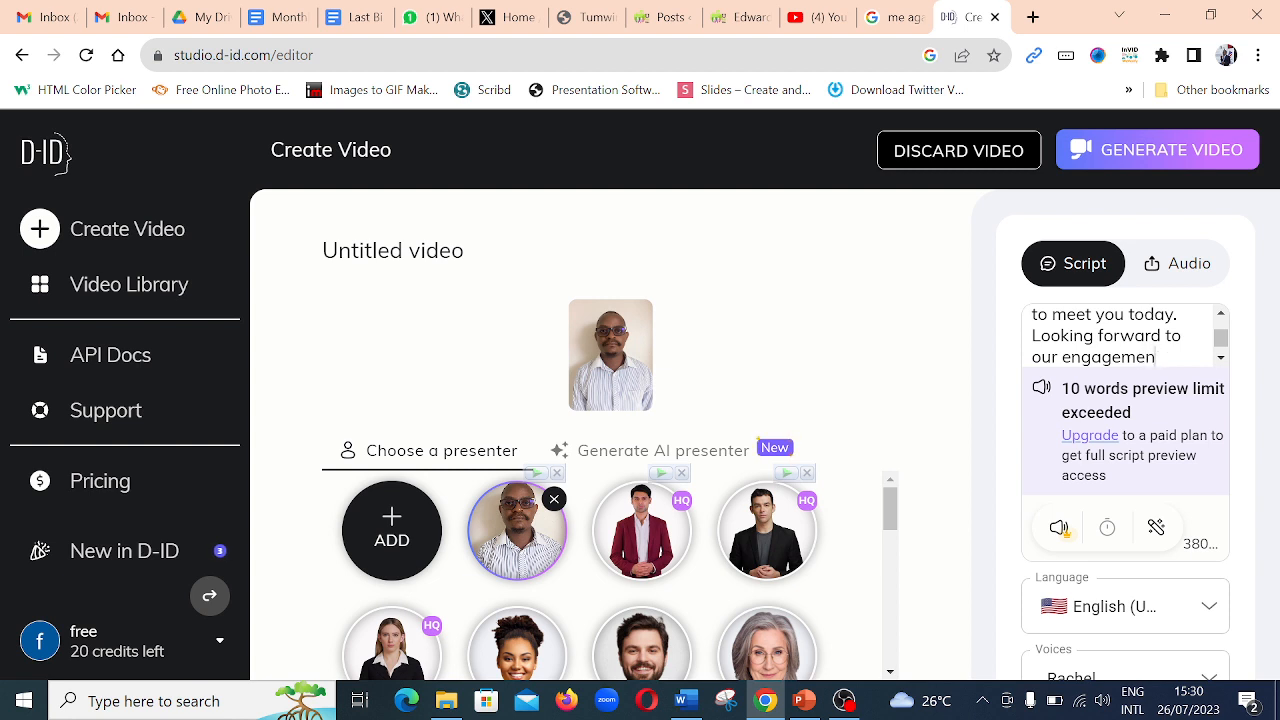
- Try extending the script with "Looking forward to our engagement", and remove that added sentence
type("t")
left_click_drag(1162, 357, 1032, 337)
key("BackSpace")
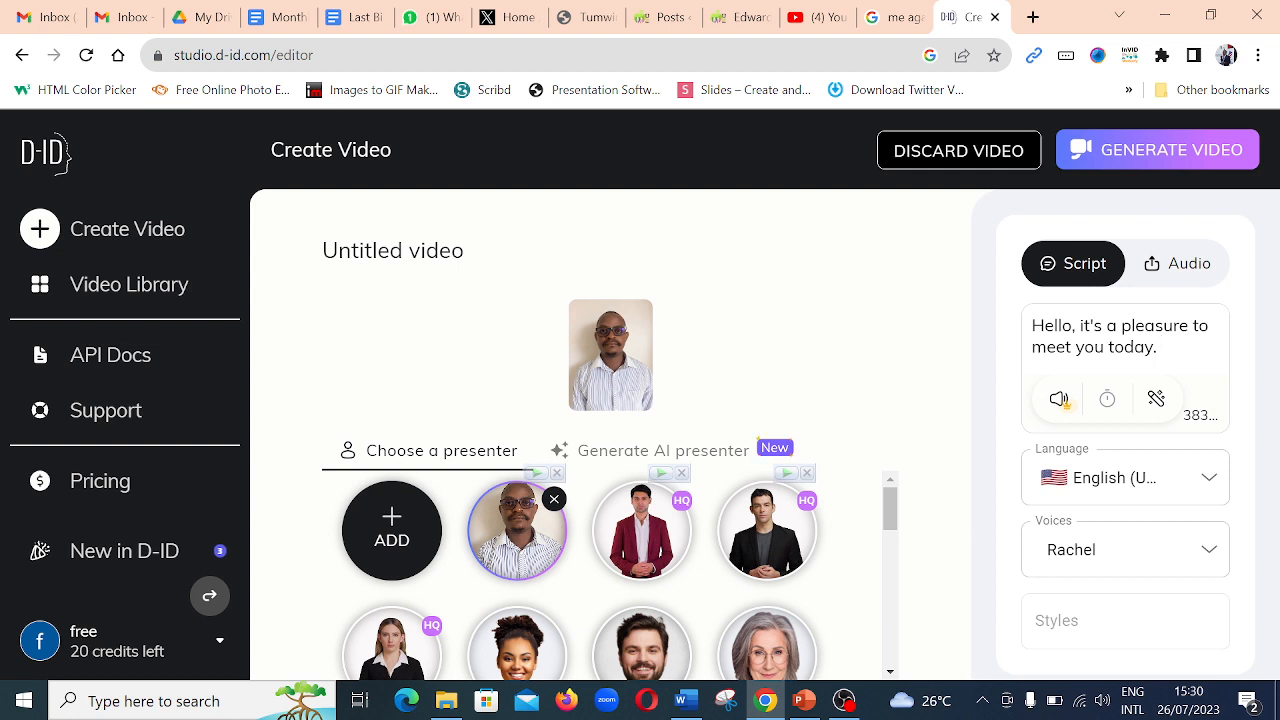
- Browse the available script languages and choose English (United States)
left_click(1210, 482)
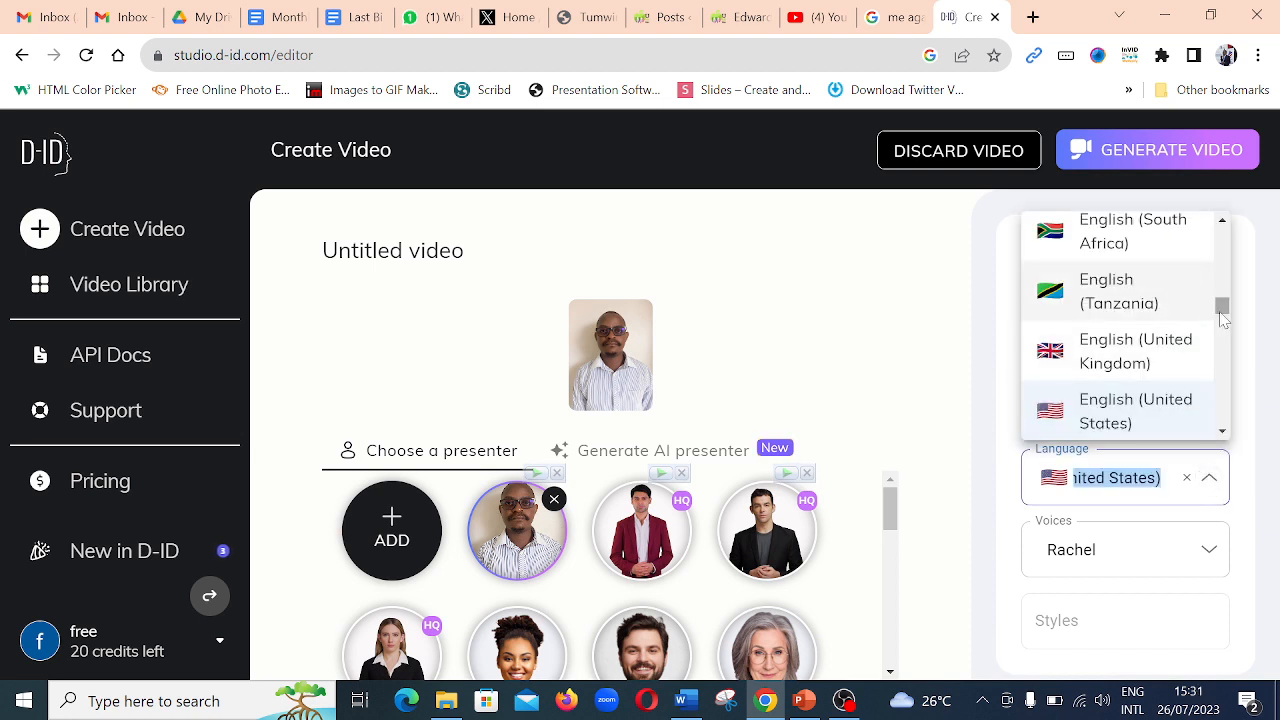
left_click(1222, 220)
left_click(1222, 221)
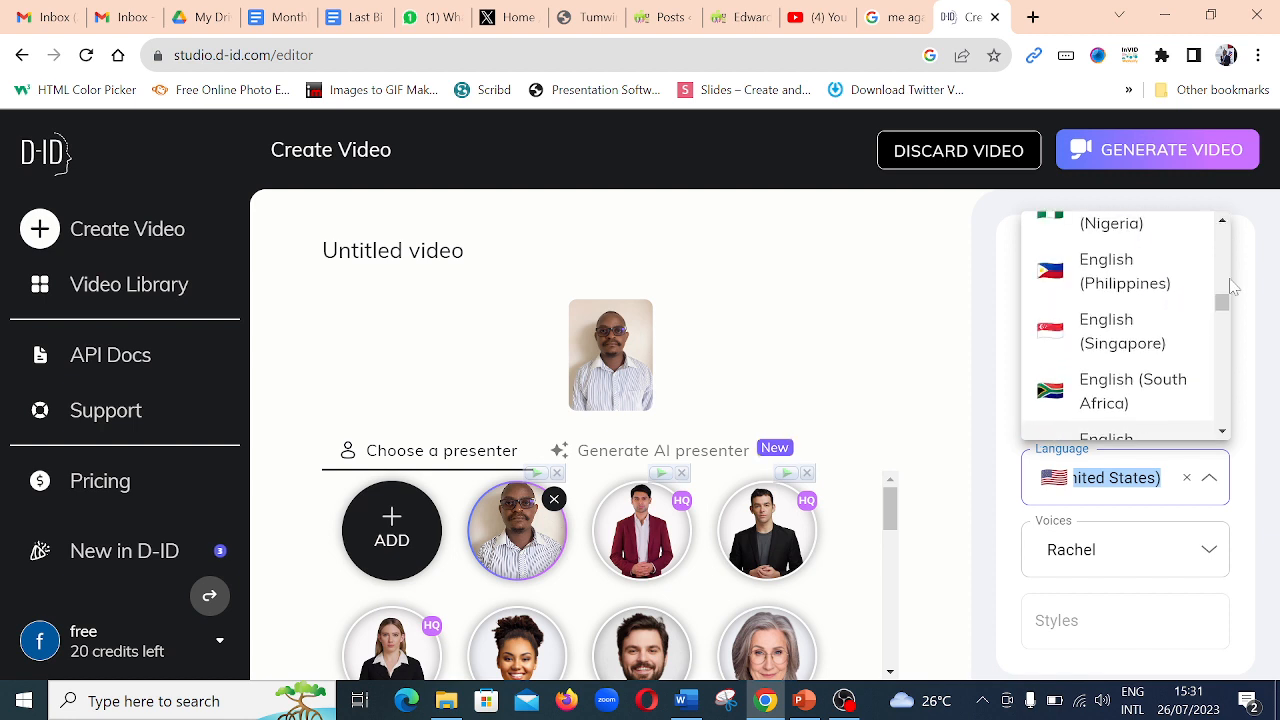
left_click(1224, 432)
left_click(1224, 433)
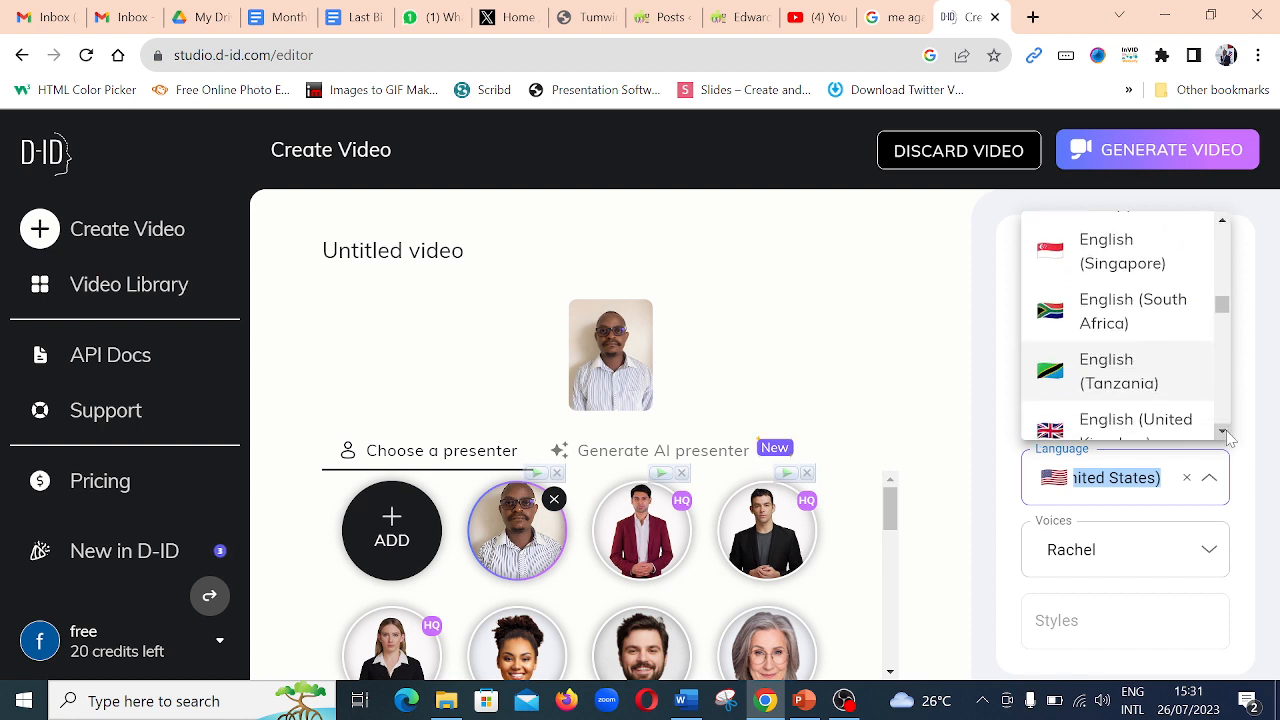
left_click(1224, 433)
left_click(1224, 433)
left_click(1224, 433)
left_click(1224, 433)
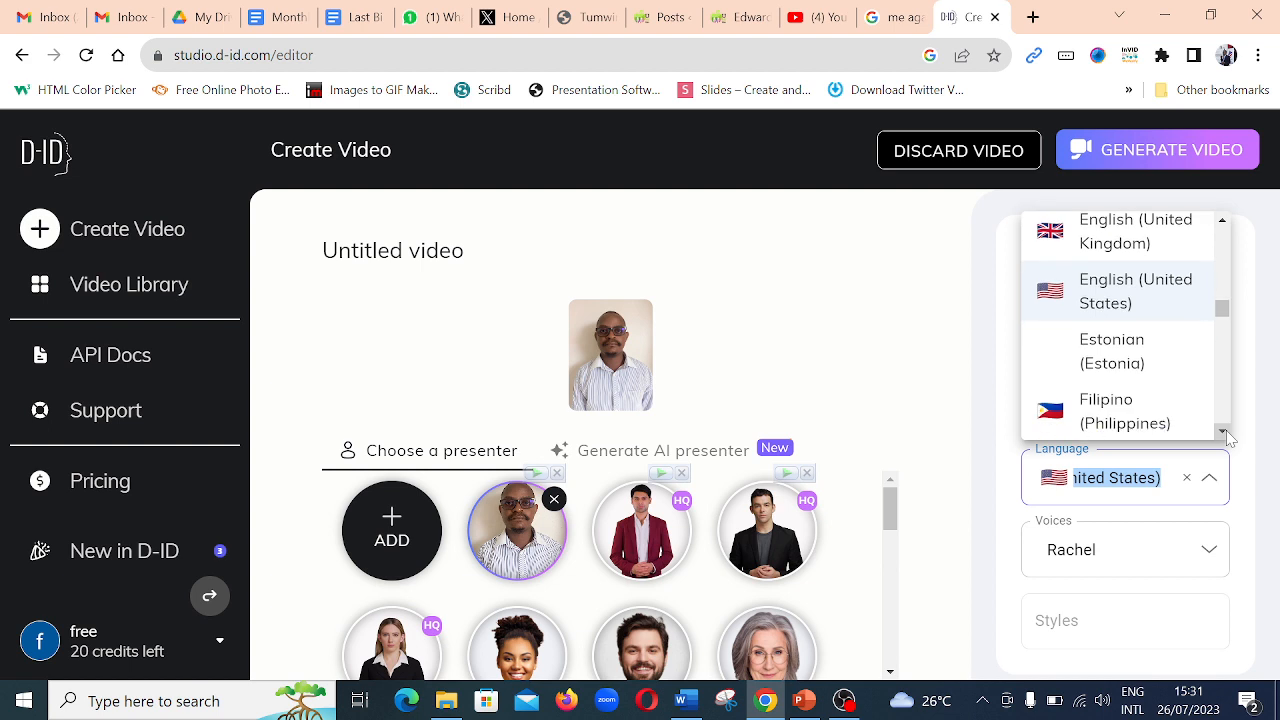
left_click(1130, 296)
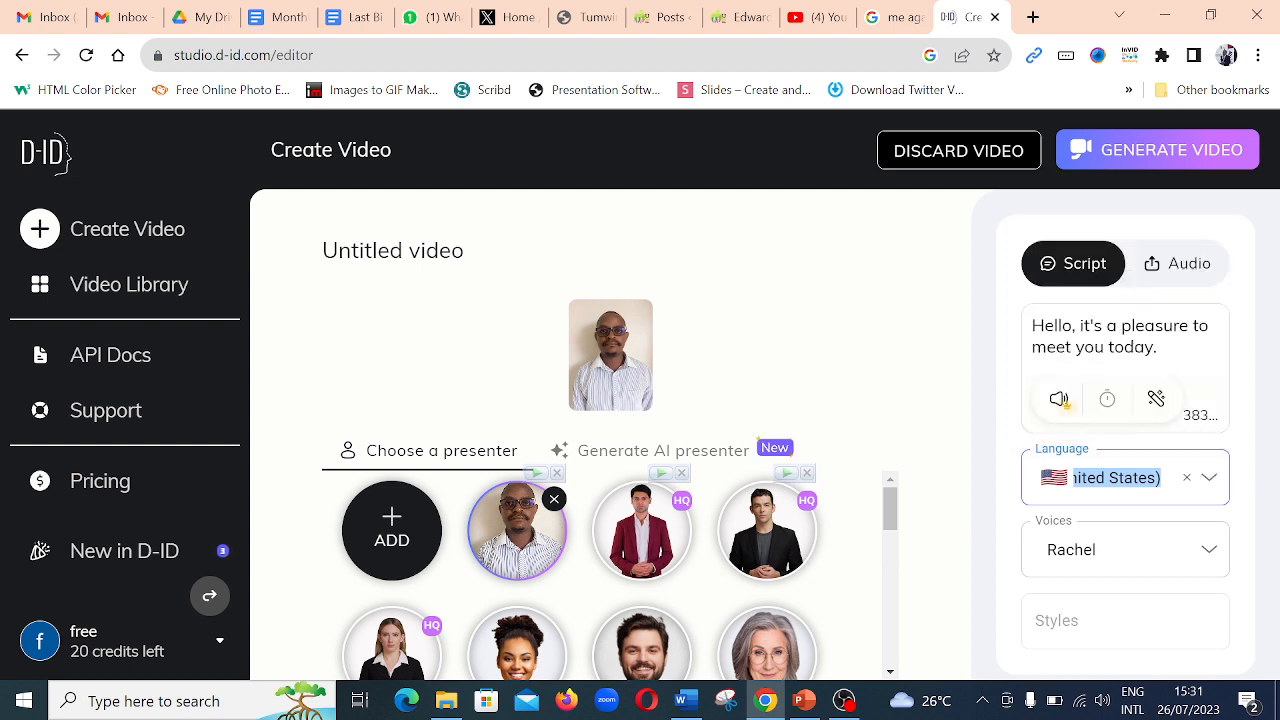
- Browse the available English voices and choose the male voice Davis for the presenter
left_click(1208, 550)
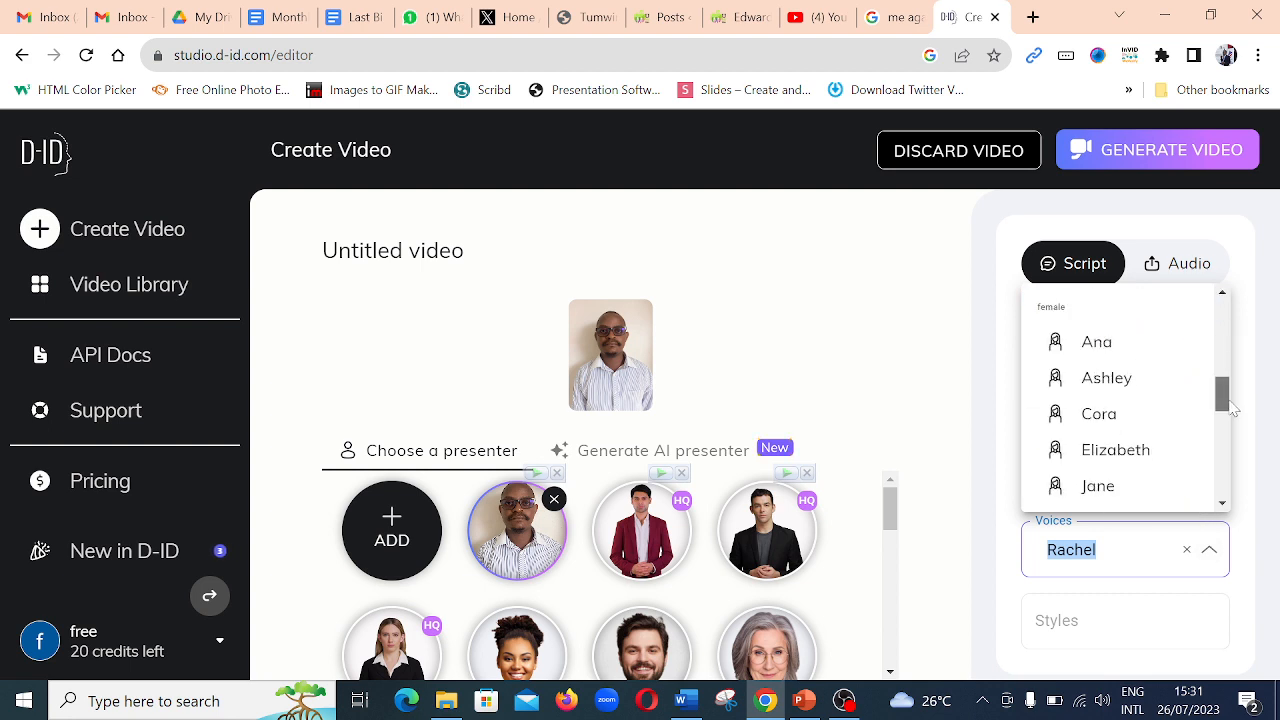
left_click_drag(1224, 398, 1220, 315)
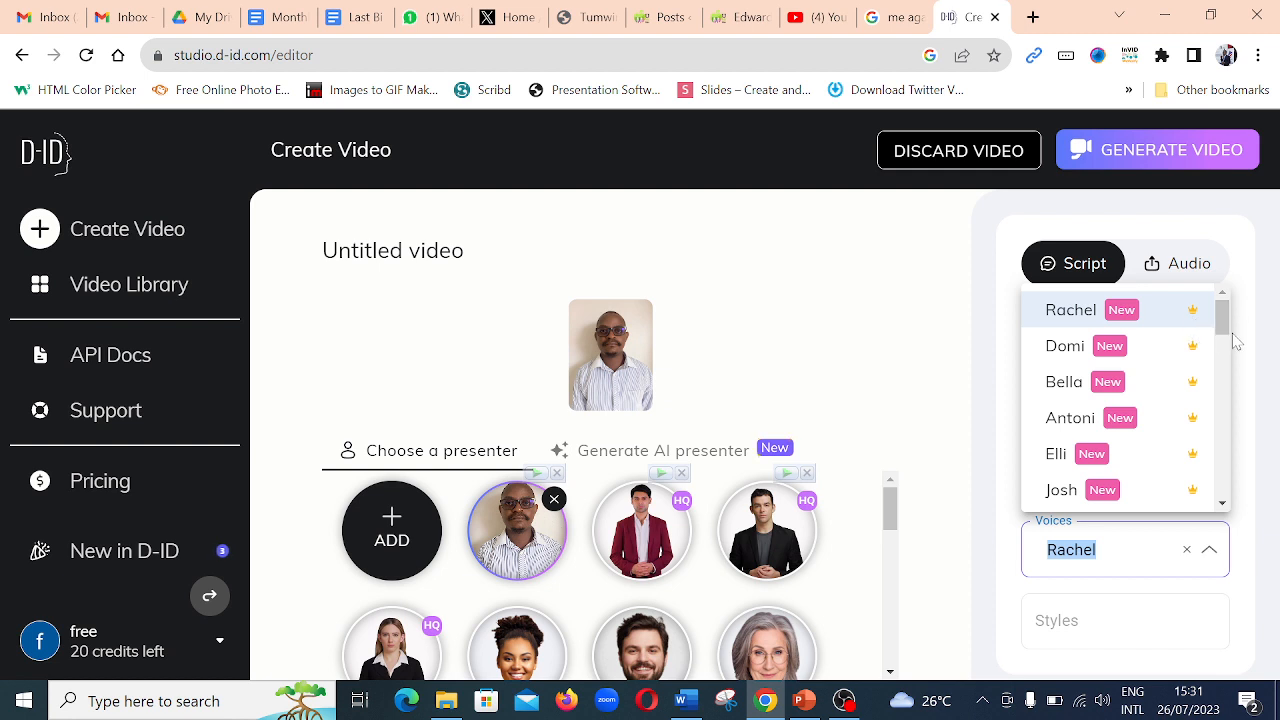
left_click_drag(1222, 318, 1226, 459)
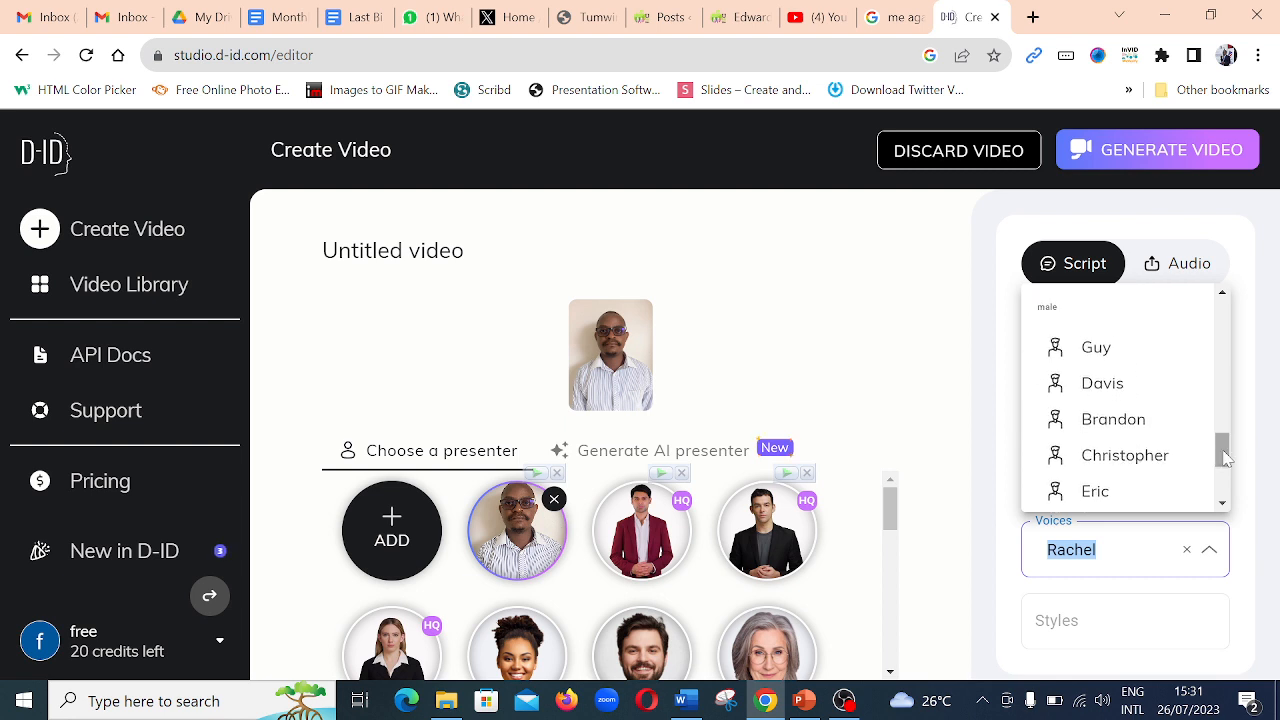
left_click(1107, 393)
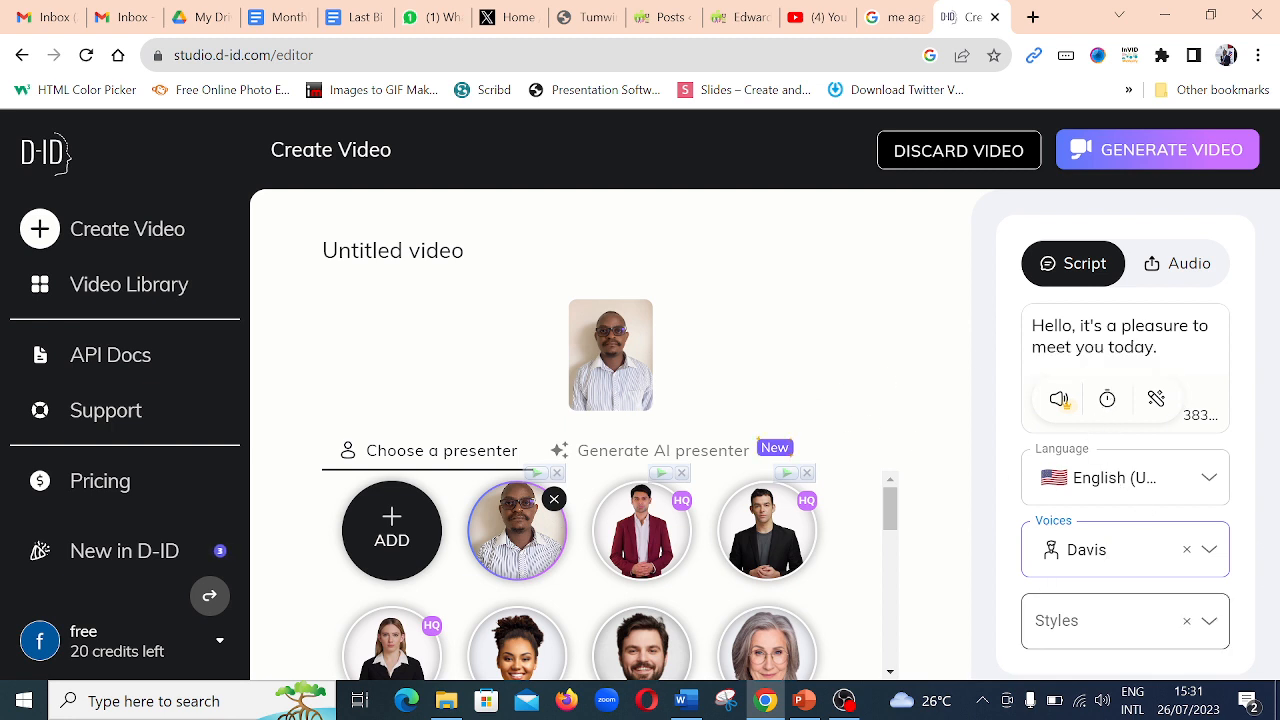
- View the option for uploading your own voice audio, return to the typed script, and generate the video
left_click(1187, 266)
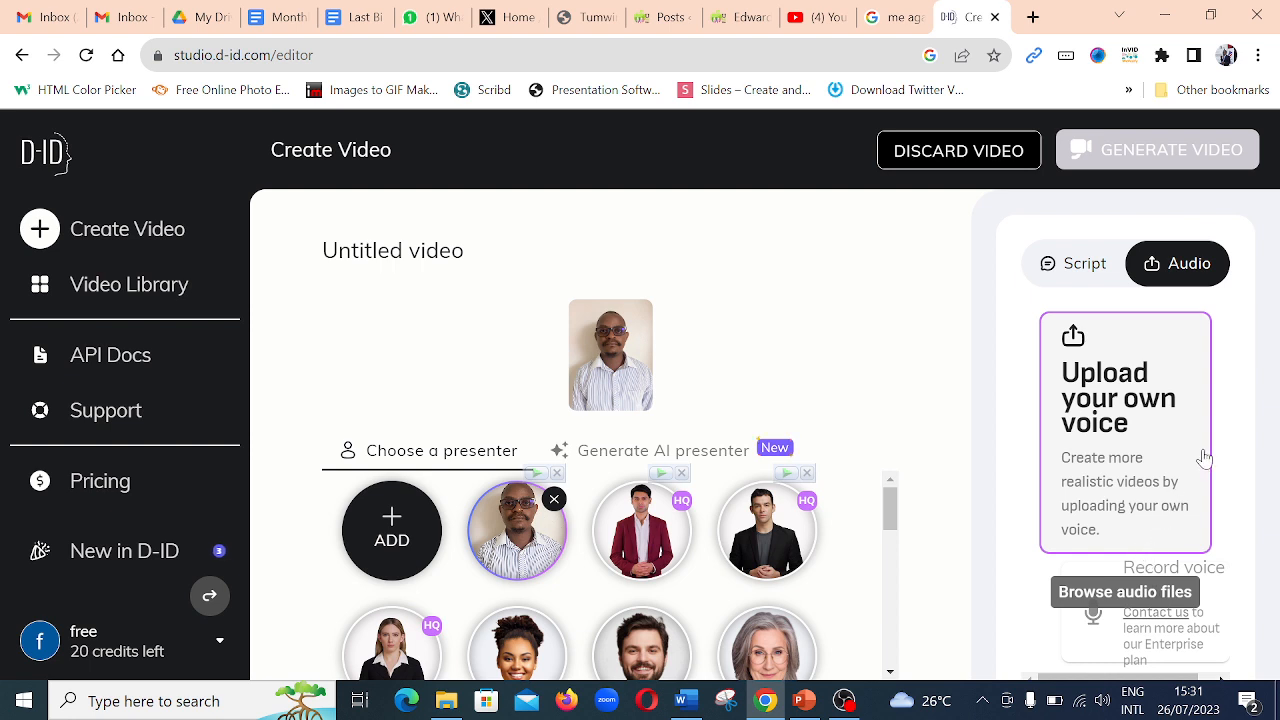
left_click(1068, 277)
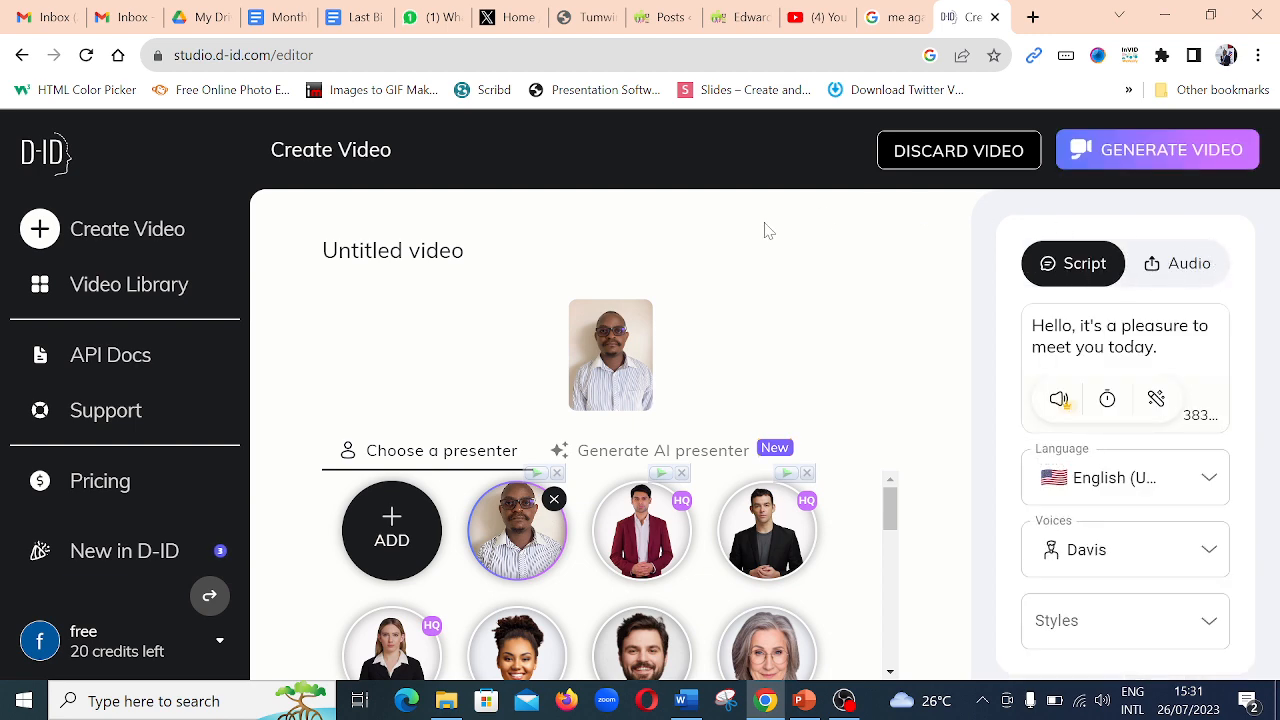
left_click(1169, 157)
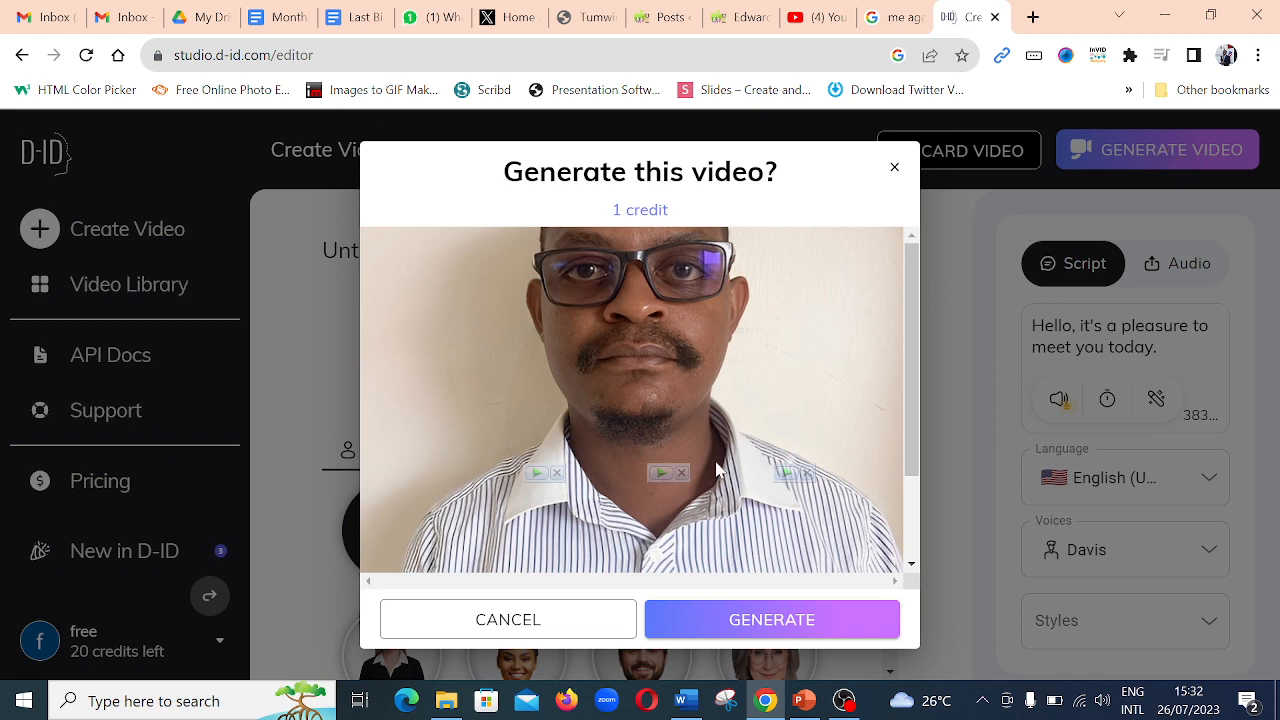
left_click(792, 620)
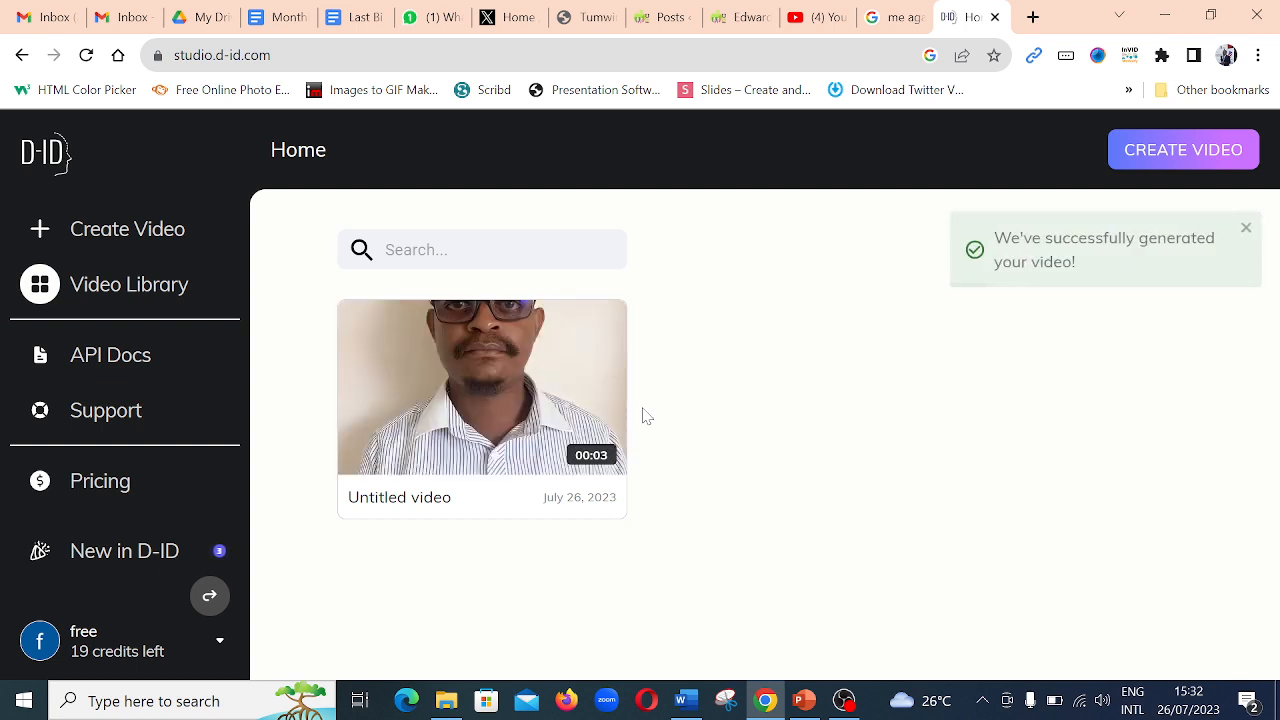
- Play the generated untitled video from the library, dismiss the download overlay, and close the preview
left_click(483, 392)
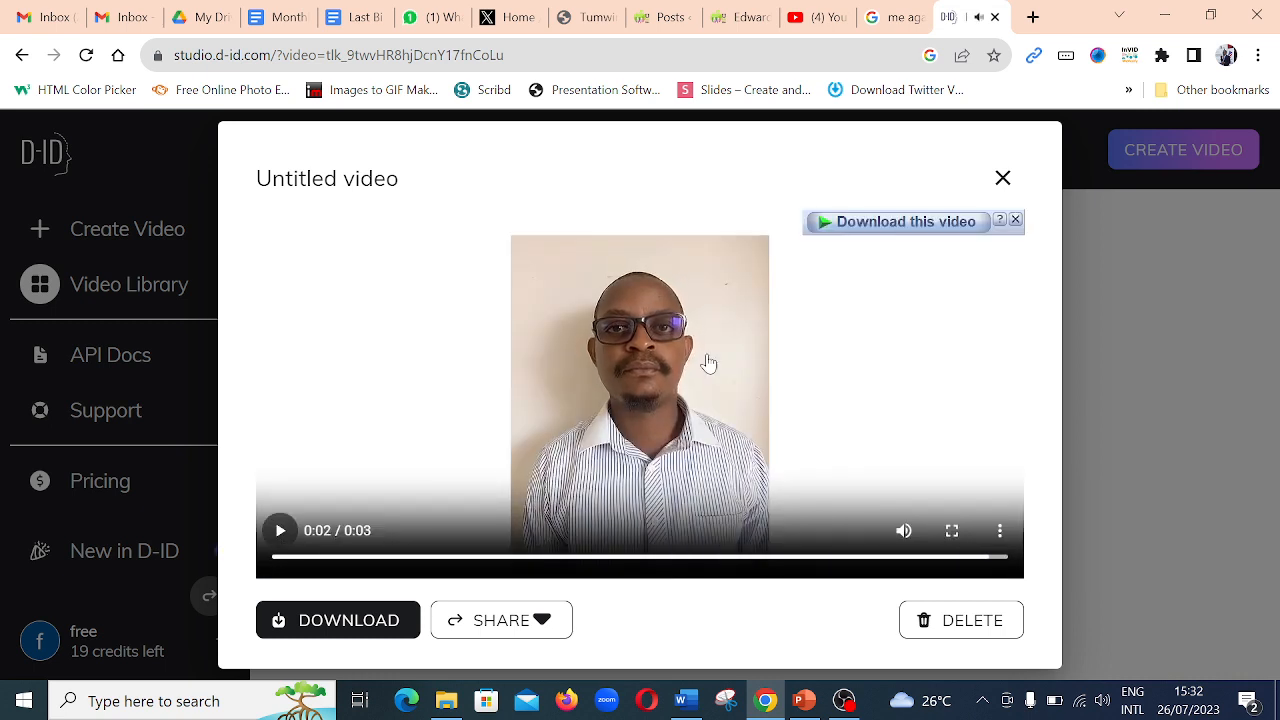
left_click(1015, 219)
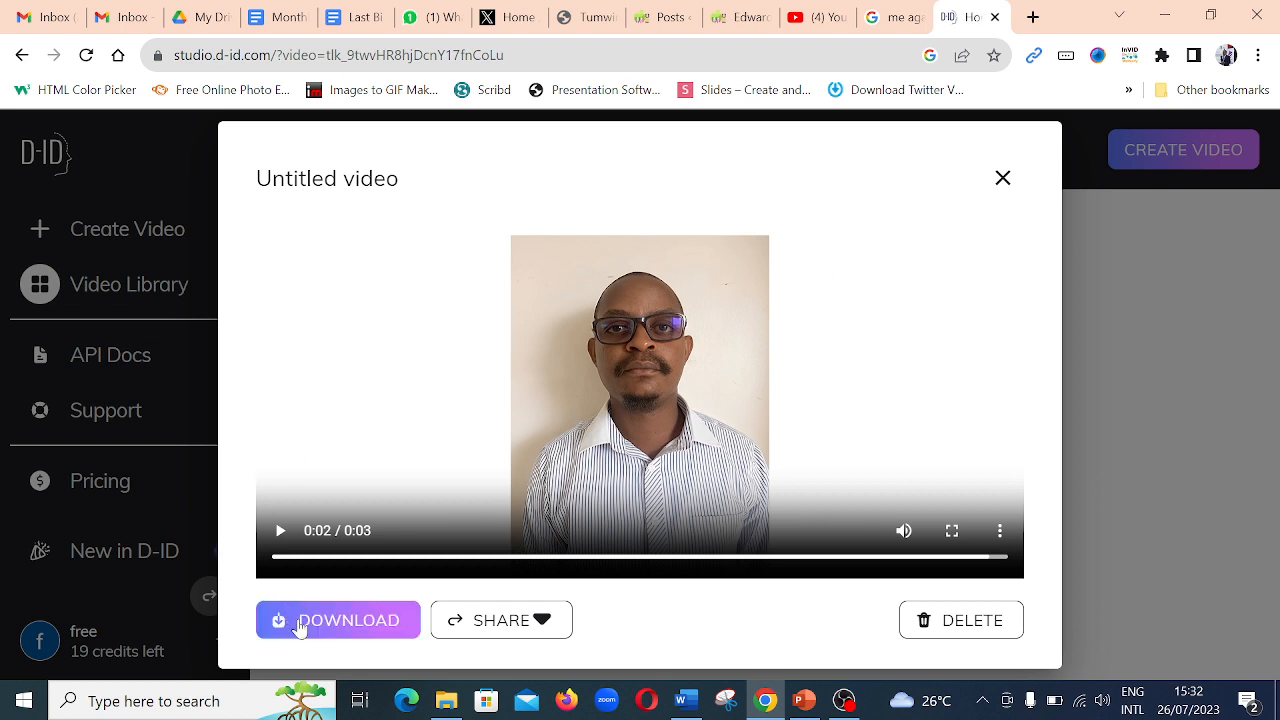
left_click(1002, 180)
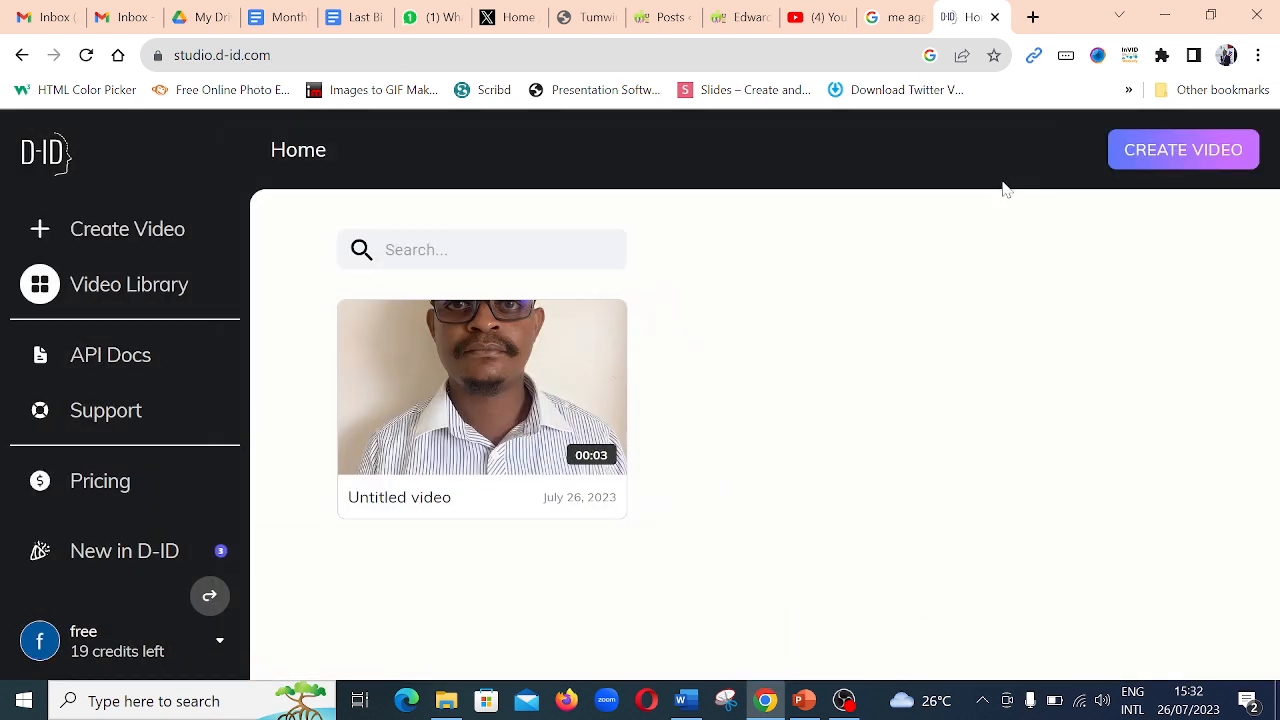